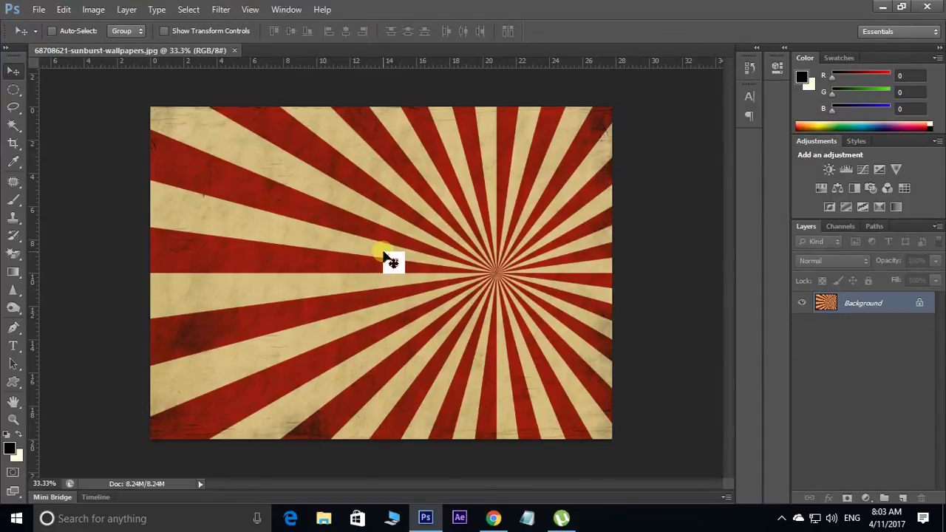
Switch from Photoshop to the YouTube Photoshop CS6 face-makeup tutorial in Chrome.
{"action": "left_click", "coordinate": [493, 518]}
Go to the uploader's Telugu Multimedia Tutorials channel page from the video.
{"action": "scroll", "coordinate": [290, 259], "scroll_direction": "up", "scroll_amount": 2}
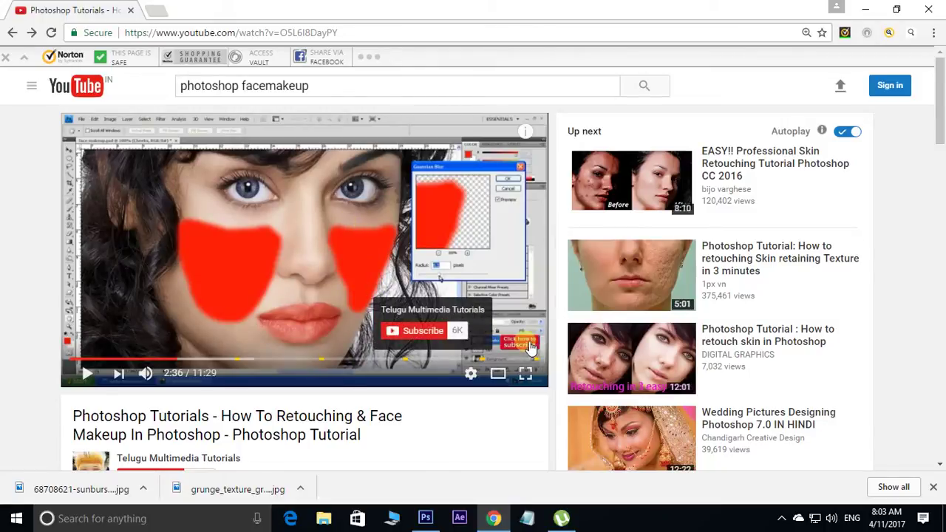
{"action": "mouse_move", "coordinate": [521, 343]}
{"action": "scroll", "coordinate": [520, 348], "scroll_direction": "down", "scroll_amount": 1}
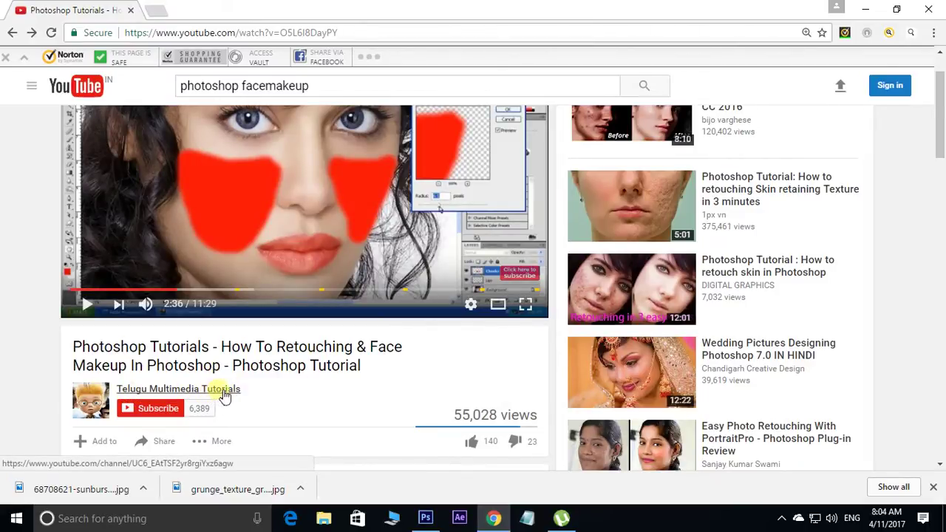
{"action": "mouse_move", "coordinate": [179, 389]}
{"action": "left_click", "coordinate": [223, 393]}
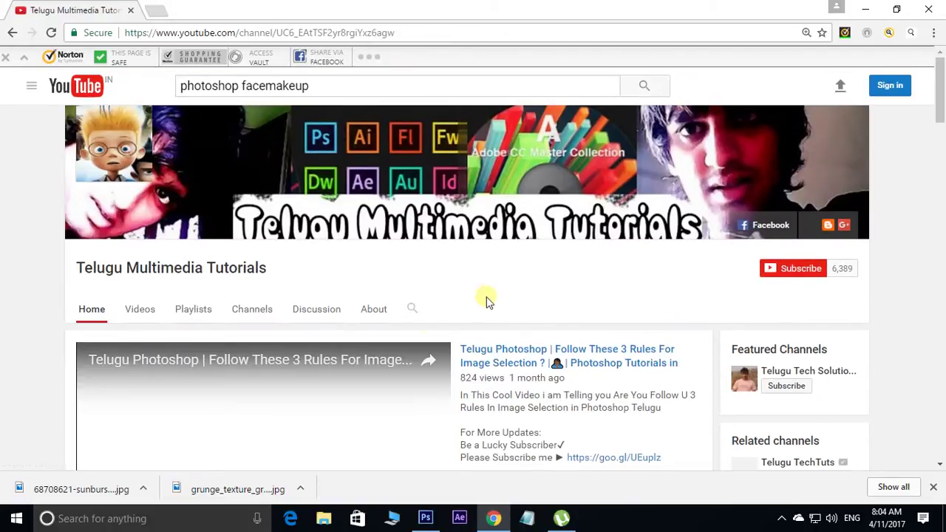
Browse the channel home page, then show its Videos tab of uploads.
{"action": "scroll", "coordinate": [486, 300], "scroll_direction": "down", "scroll_amount": 3}
{"action": "scroll", "coordinate": [488, 298], "scroll_direction": "down", "scroll_amount": 3}
{"action": "scroll", "coordinate": [488, 299], "scroll_direction": "down", "scroll_amount": 3}
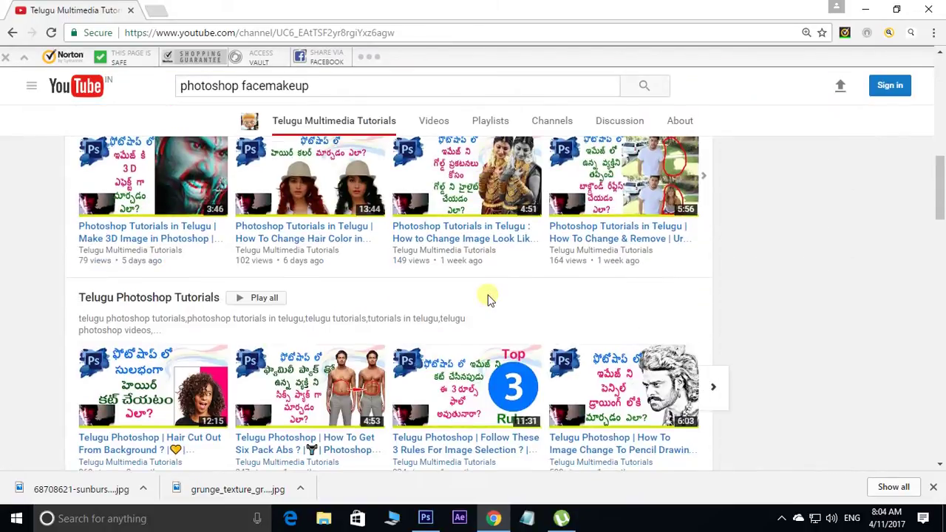
{"action": "scroll", "coordinate": [487, 298], "scroll_direction": "down", "scroll_amount": 3}
{"action": "scroll", "coordinate": [487, 299], "scroll_direction": "down", "scroll_amount": 3}
{"action": "scroll", "coordinate": [487, 299], "scroll_direction": "up", "scroll_amount": 5}
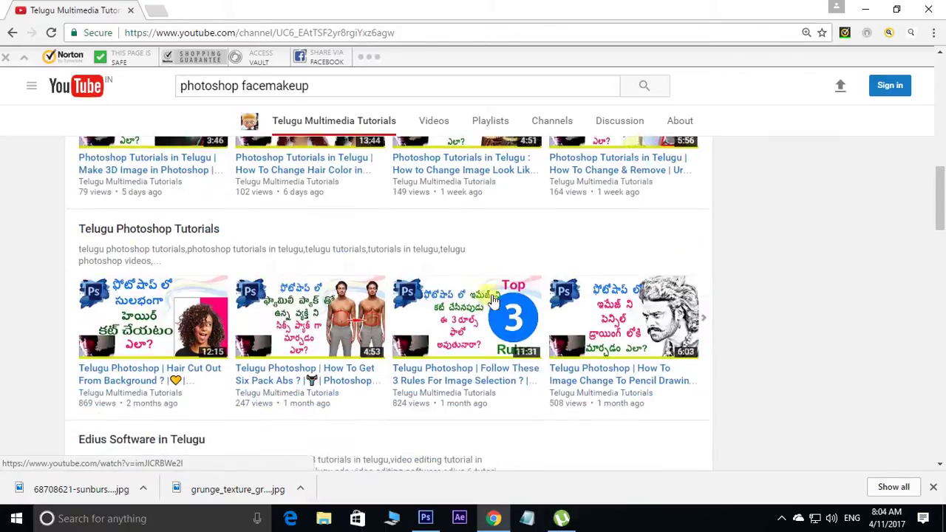
{"action": "scroll", "coordinate": [487, 299], "scroll_direction": "up", "scroll_amount": 10}
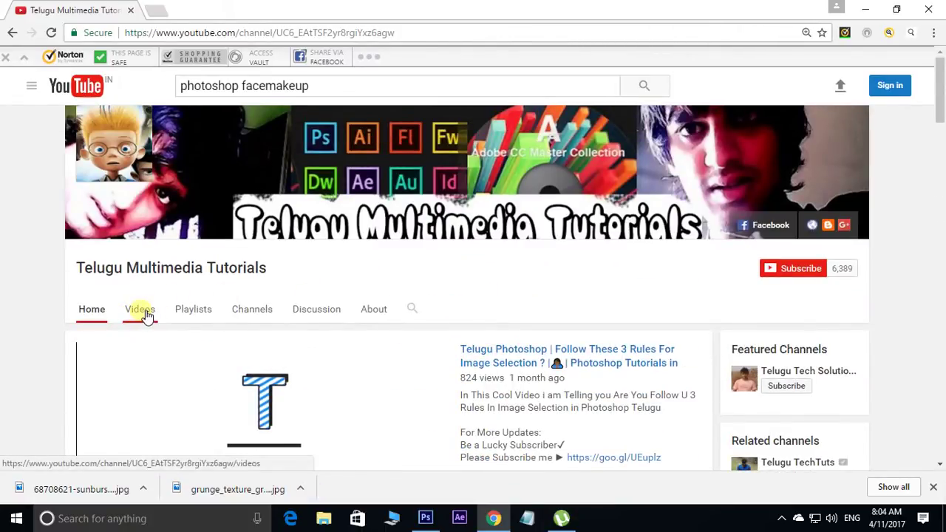
{"action": "left_click", "coordinate": [146, 315]}
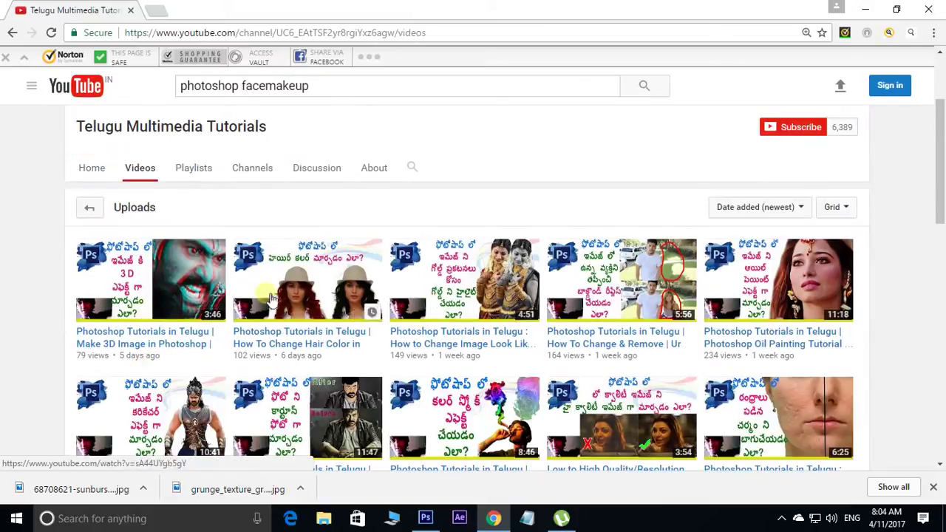
Scroll through the channel's uploaded Photoshop tutorials, newest first.
{"action": "scroll", "coordinate": [531, 295], "scroll_direction": "down", "scroll_amount": 2}
{"action": "scroll", "coordinate": [531, 296], "scroll_direction": "down", "scroll_amount": 3}
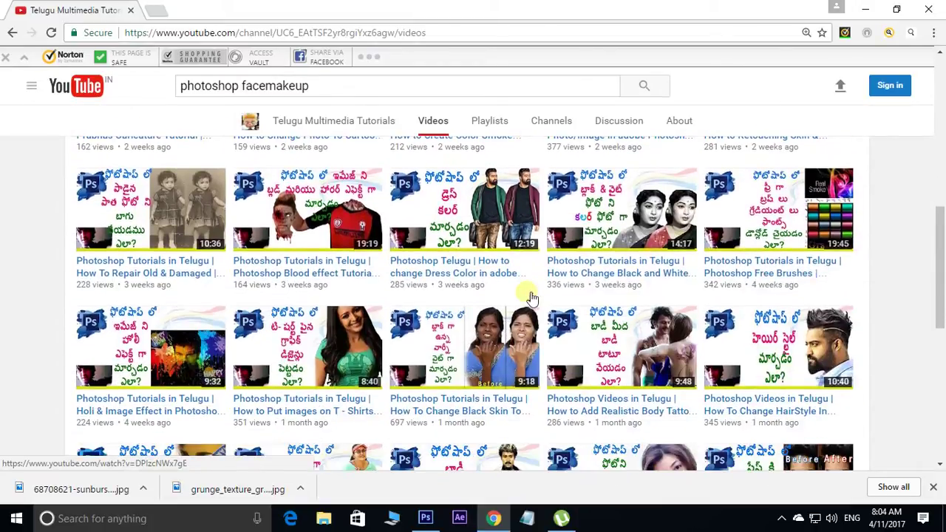
{"action": "scroll", "coordinate": [531, 295], "scroll_direction": "down", "scroll_amount": 2}
{"action": "scroll", "coordinate": [527, 296], "scroll_direction": "down", "scroll_amount": 2}
{"action": "scroll", "coordinate": [527, 296], "scroll_direction": "down", "scroll_amount": 1}
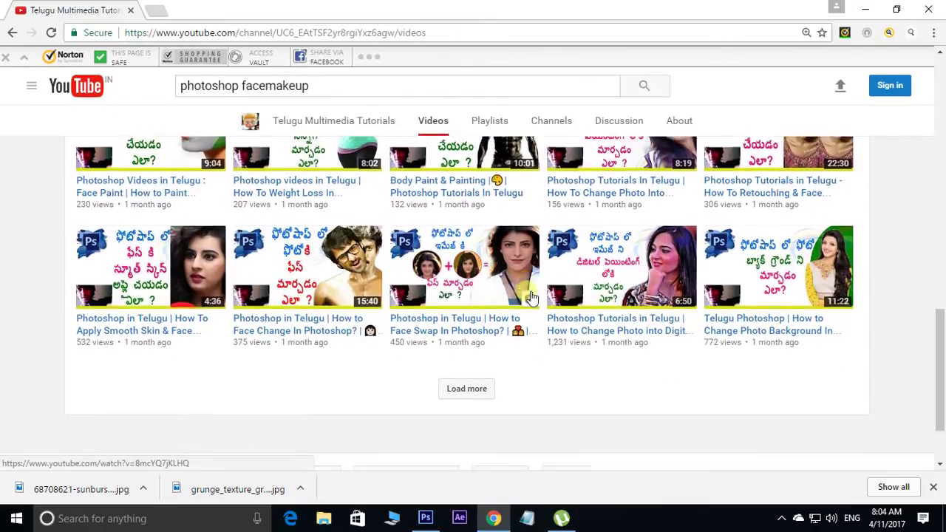
{"action": "scroll", "coordinate": [473, 303], "scroll_direction": "down", "scroll_amount": 2}
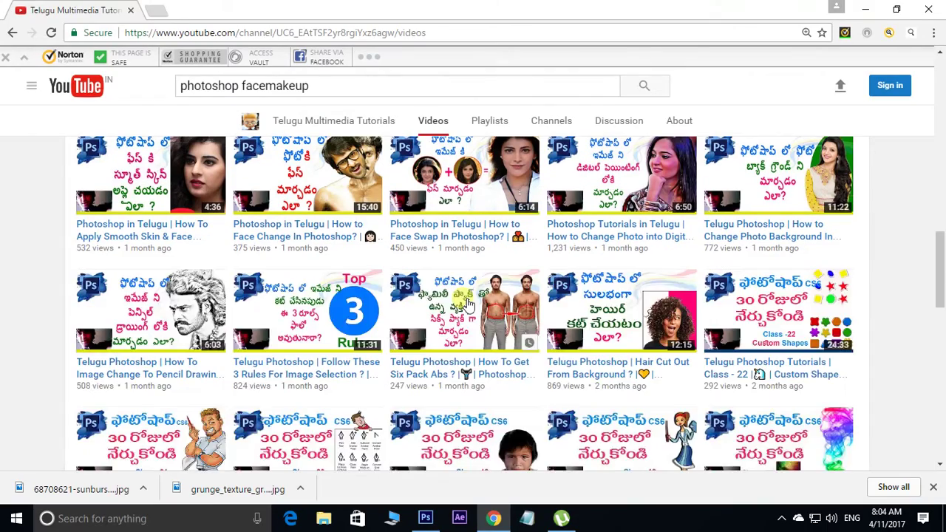
{"action": "scroll", "coordinate": [464, 301], "scroll_direction": "down", "scroll_amount": 4}
{"action": "scroll", "coordinate": [464, 302], "scroll_direction": "down", "scroll_amount": 3}
{"action": "scroll", "coordinate": [467, 303], "scroll_direction": "down", "scroll_amount": 2}
{"action": "scroll", "coordinate": [464, 299], "scroll_direction": "up", "scroll_amount": 5}
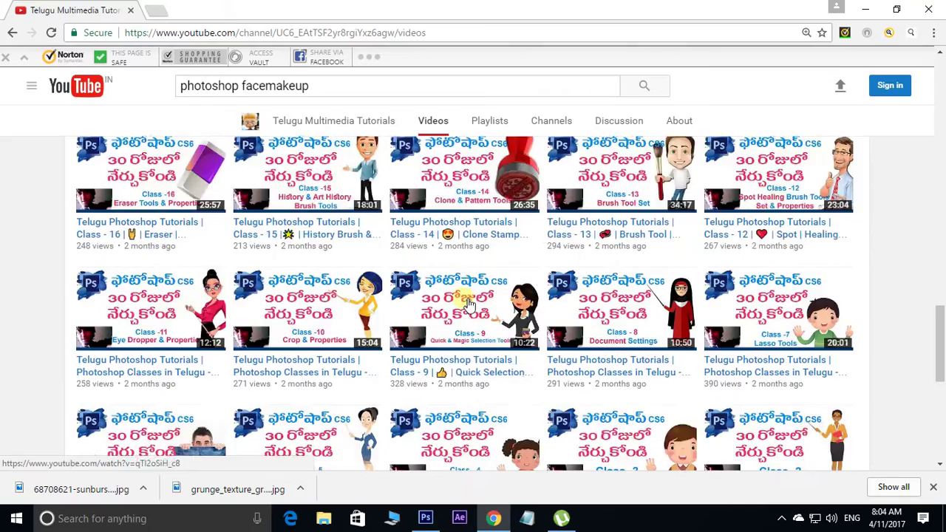
{"action": "scroll", "coordinate": [460, 296], "scroll_direction": "up", "scroll_amount": 5}
{"action": "scroll", "coordinate": [466, 299], "scroll_direction": "up", "scroll_amount": 5}
{"action": "scroll", "coordinate": [469, 303], "scroll_direction": "up", "scroll_amount": 5}
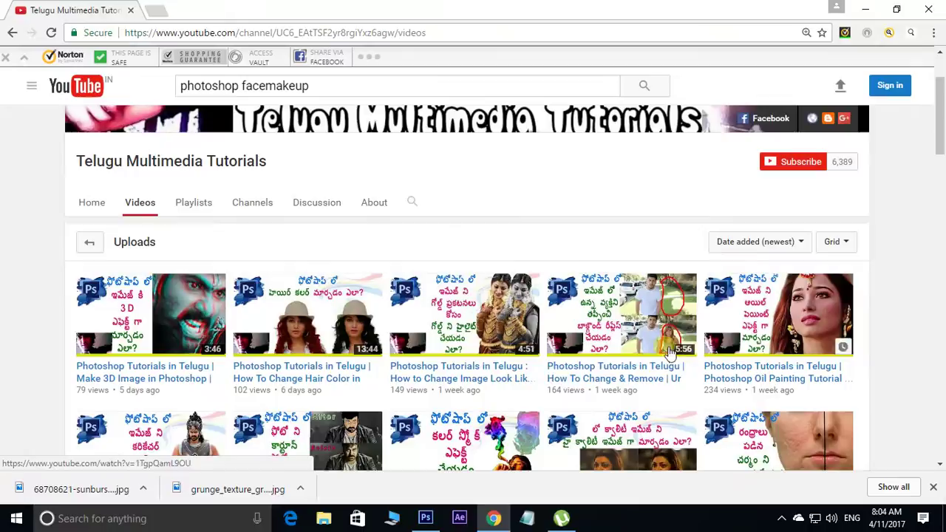
Close the sunburst reference image and create a new 1200 × 800 pixel Untitled-1 document.
{"action": "left_click", "coordinate": [426, 519]}
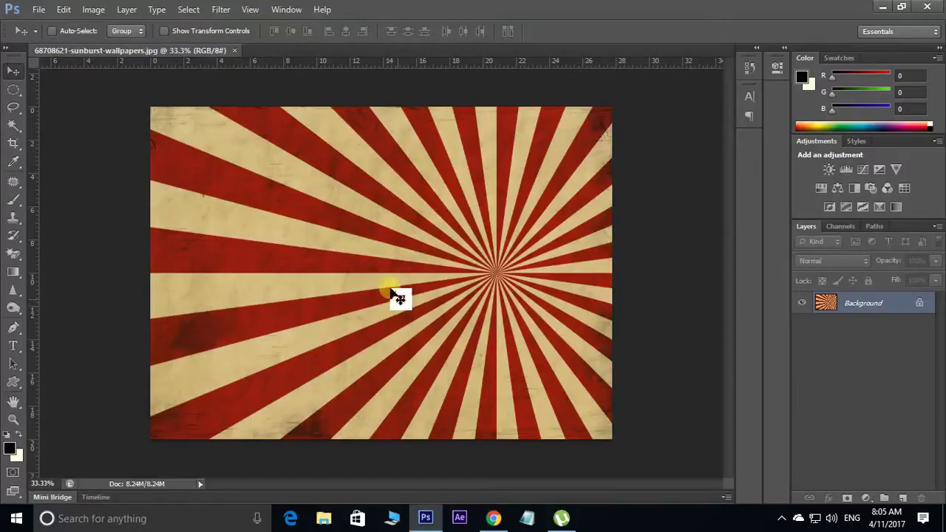
{"action": "left_click", "coordinate": [235, 50]}
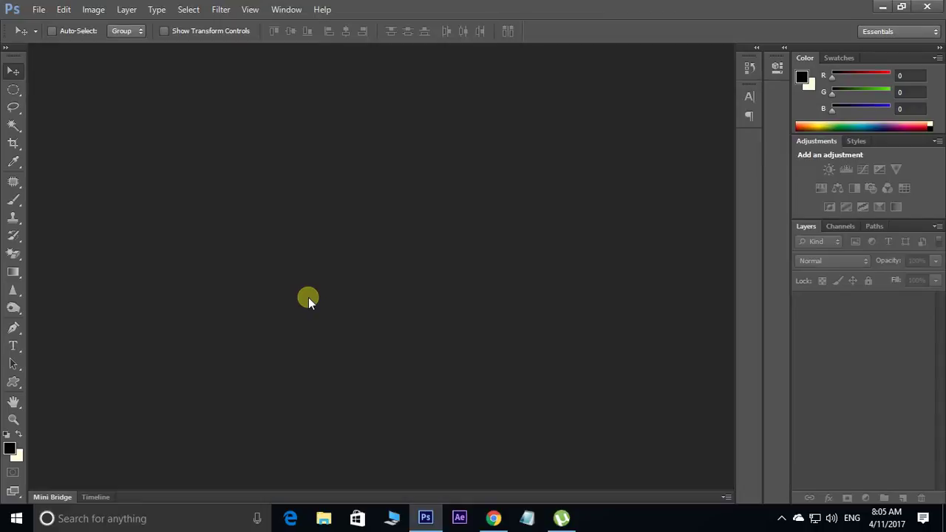
{"action": "key", "text": "ctrl+n"}
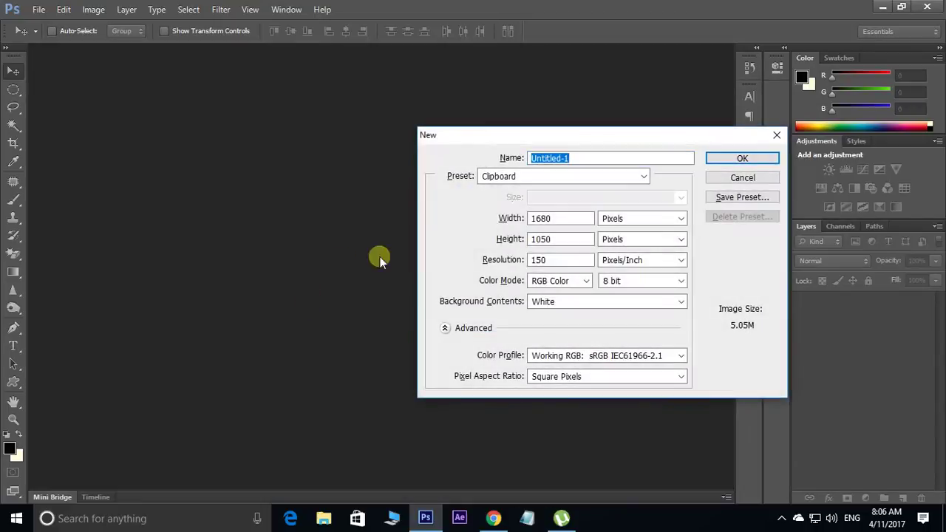
{"action": "left_click", "coordinate": [626, 218]}
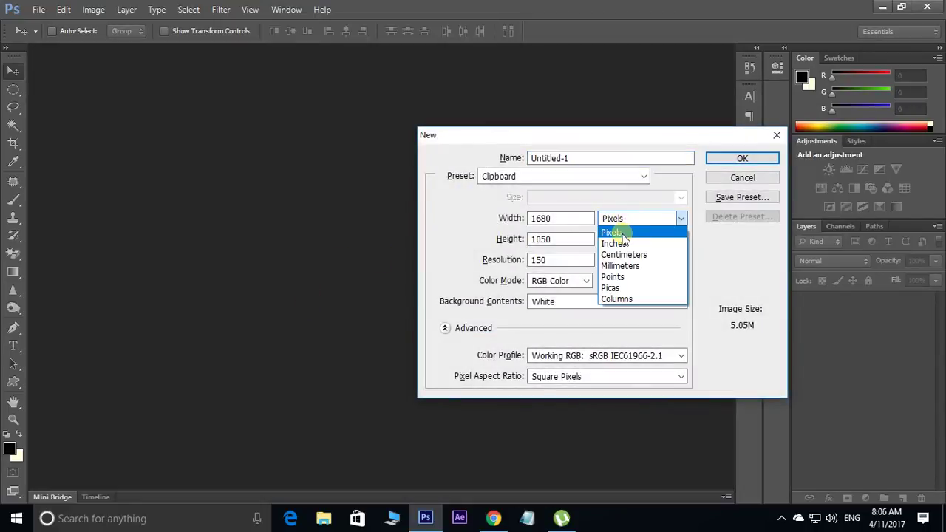
{"action": "left_click", "coordinate": [626, 233]}
{"action": "double_click", "coordinate": [567, 222]}
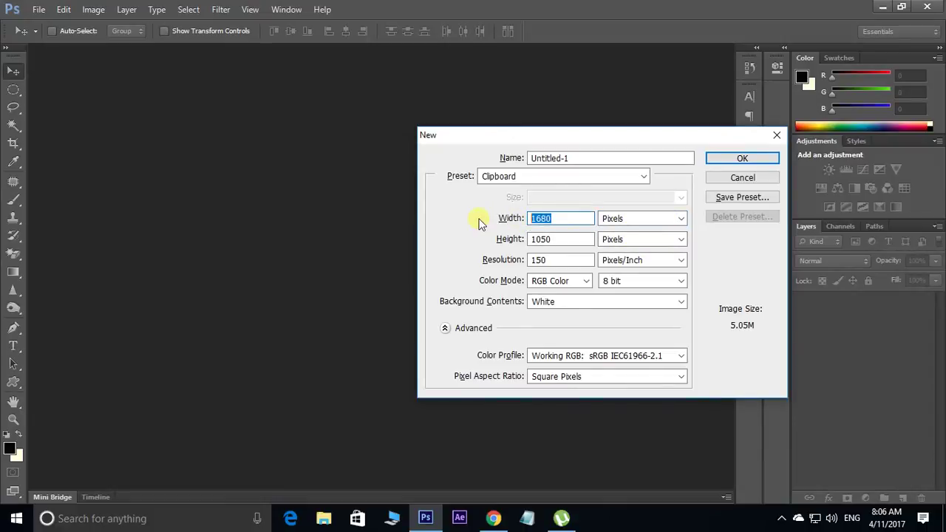
{"action": "type", "text": "1200"}
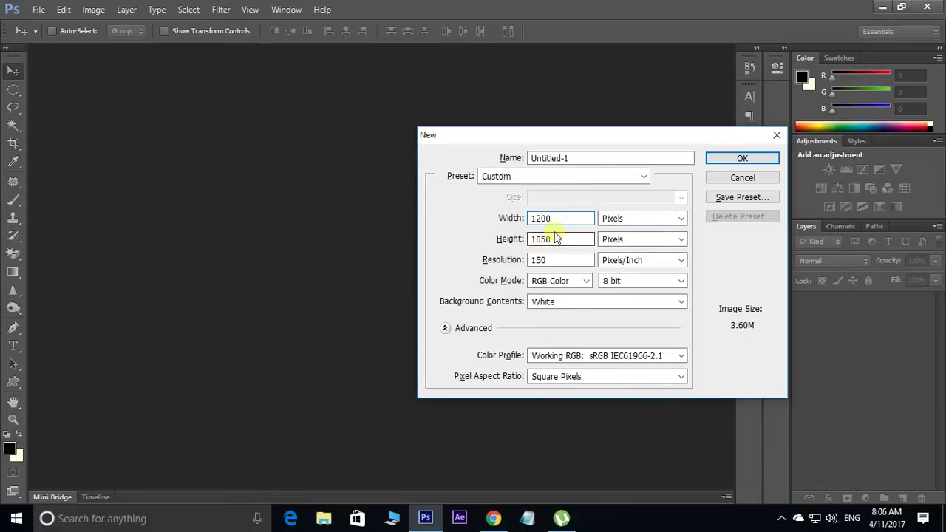
{"action": "double_click", "coordinate": [564, 241]}
{"action": "type", "text": "8"}
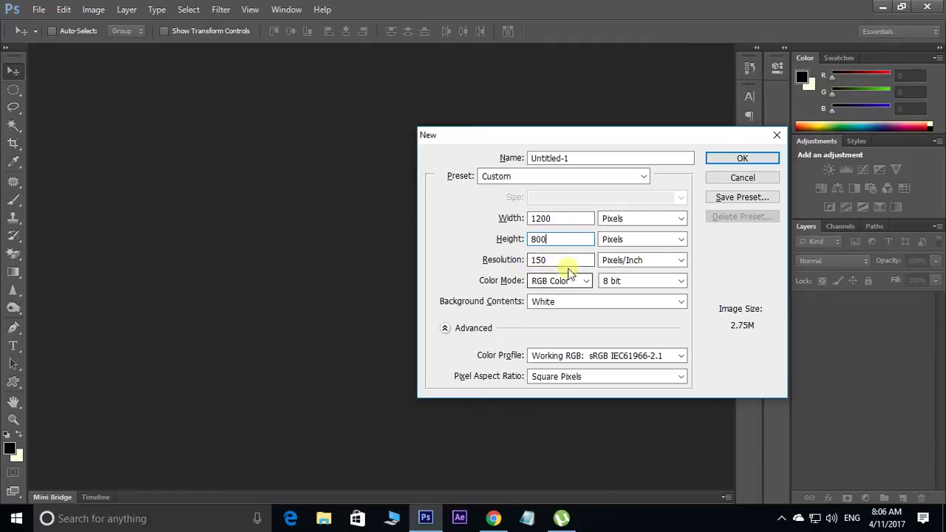
{"action": "left_click", "coordinate": [724, 160]}
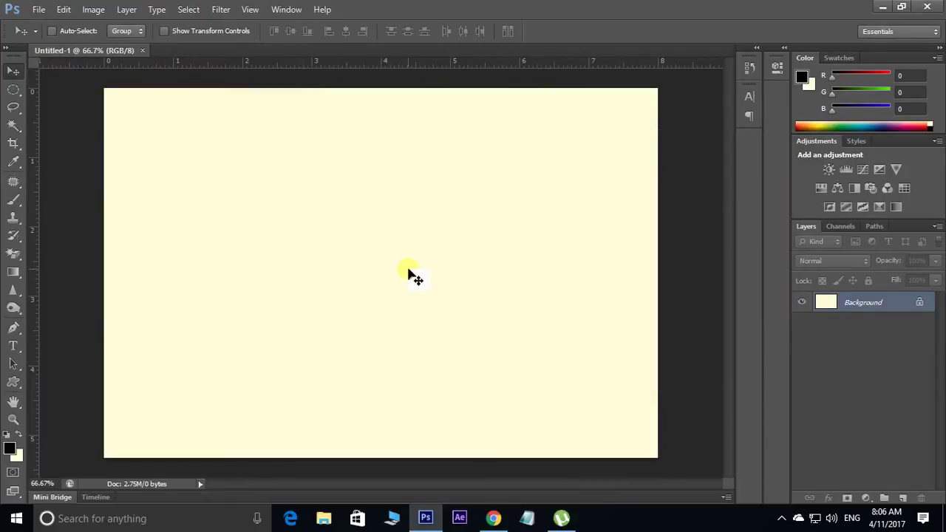
Set the foreground colour to a bright yellow-green.
{"action": "left_click", "coordinate": [10, 449]}
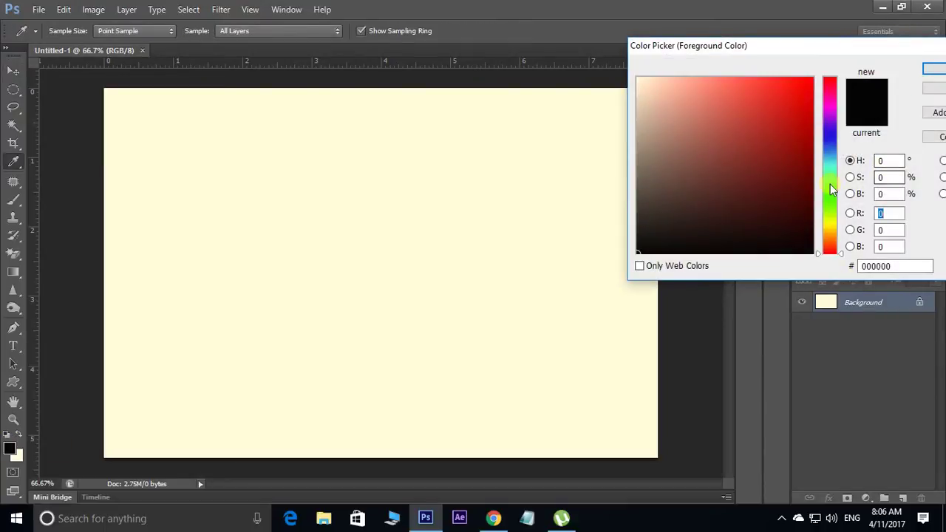
{"action": "left_click_drag", "start_coordinate": [829, 177], "coordinate": [845, 212]}
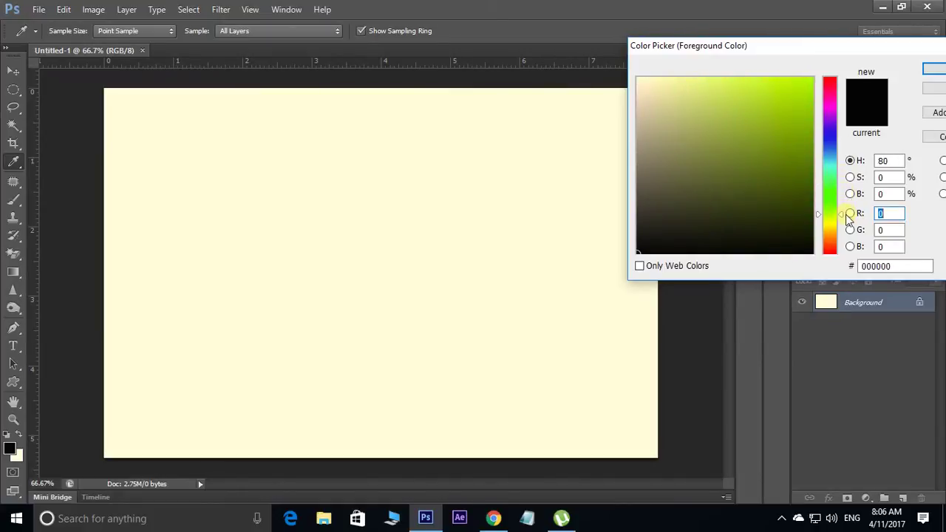
{"action": "left_click", "coordinate": [807, 94]}
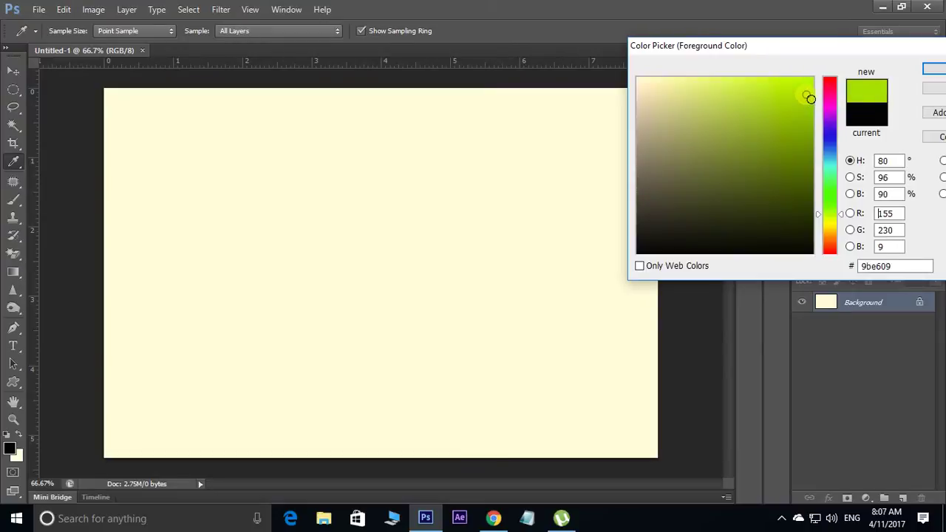
{"action": "mouse_move", "coordinate": [811, 98]}
{"action": "left_mouse_down"}
{"action": "mouse_move", "coordinate": [735, 101]}
{"action": "mouse_move", "coordinate": [788, 93]}
{"action": "left_mouse_up"}
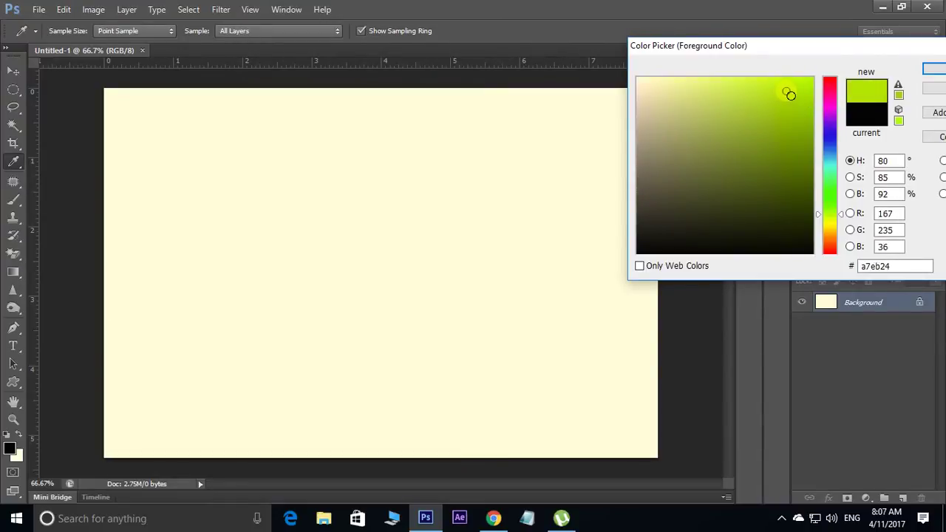
{"action": "left_click", "coordinate": [934, 69]}
{"action": "key", "text": "v"}
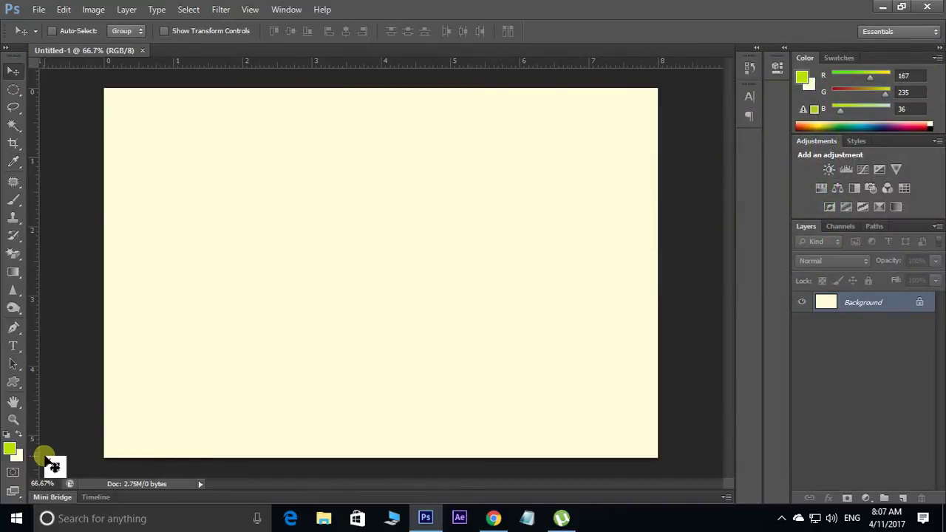
Set the background colour to a dark olive shade sampled from that green.
{"action": "key", "text": "i"}
{"action": "left_click", "coordinate": [17, 457]}
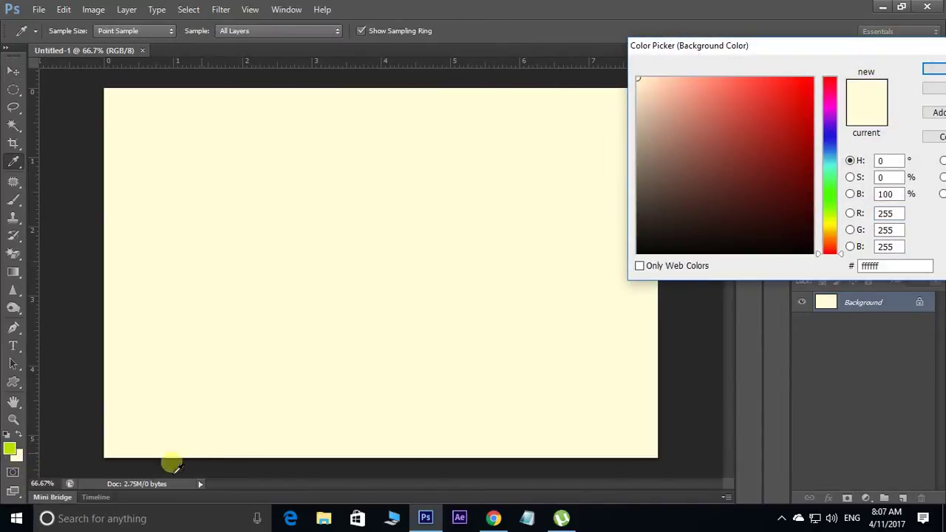
{"action": "left_click", "coordinate": [11, 448]}
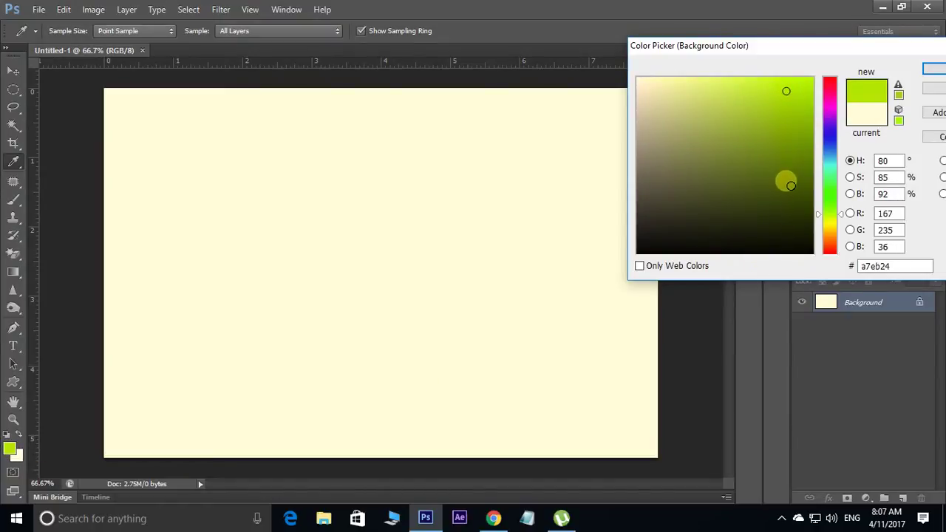
{"action": "left_click", "coordinate": [790, 186]}
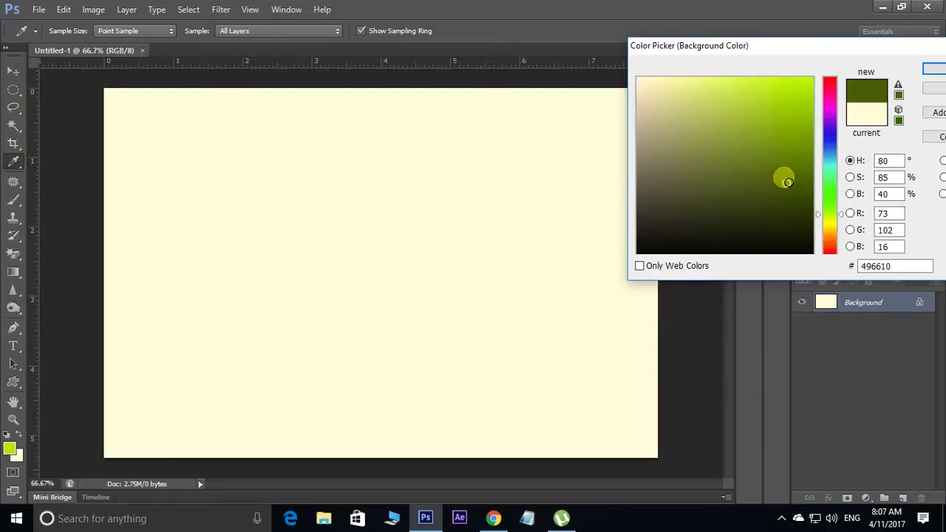
{"action": "left_click", "coordinate": [785, 173]}
{"action": "left_click", "coordinate": [933, 69]}
{"action": "key", "text": "v"}
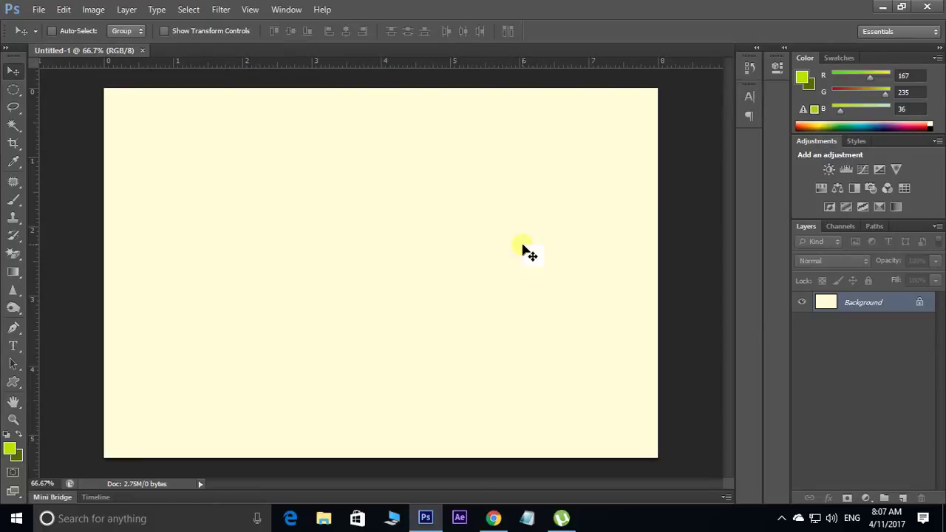
Fill the canvas top-to-bottom with a Foreground to Background linear gradient, green to dark olive.
{"action": "key", "text": "g"}
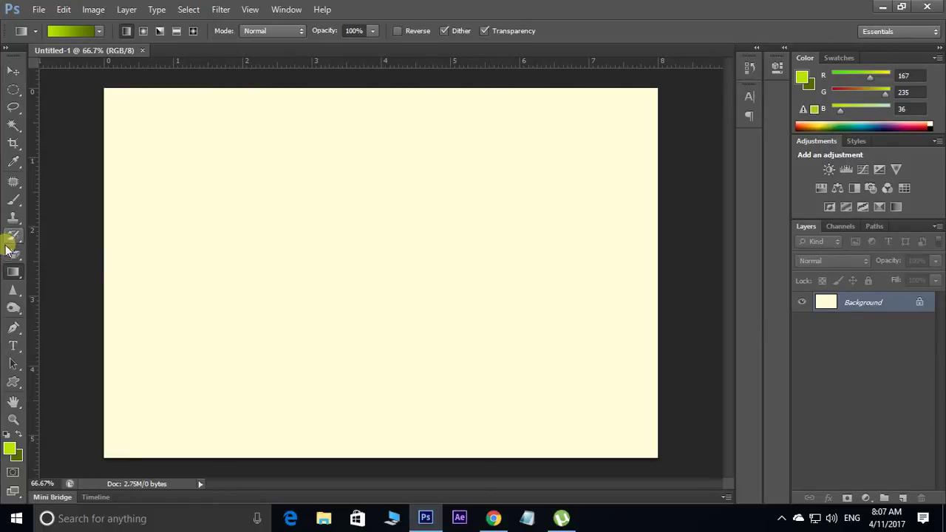
{"action": "right_click", "coordinate": [14, 272]}
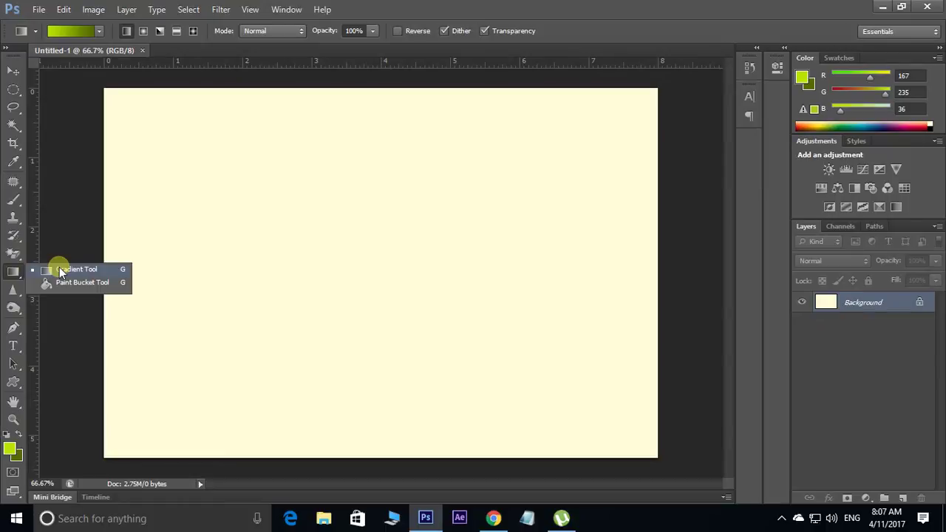
{"action": "left_click", "coordinate": [61, 270]}
{"action": "left_click", "coordinate": [80, 31]}
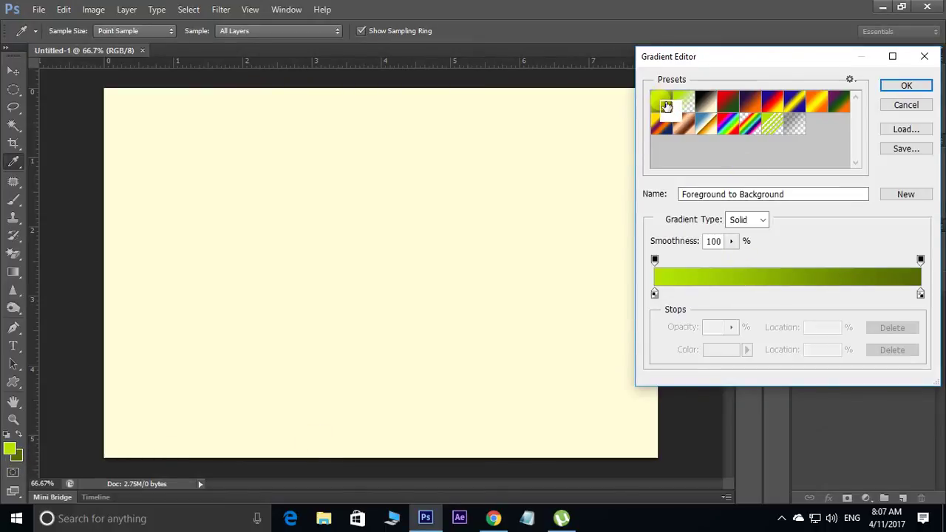
{"action": "left_click", "coordinate": [906, 85]}
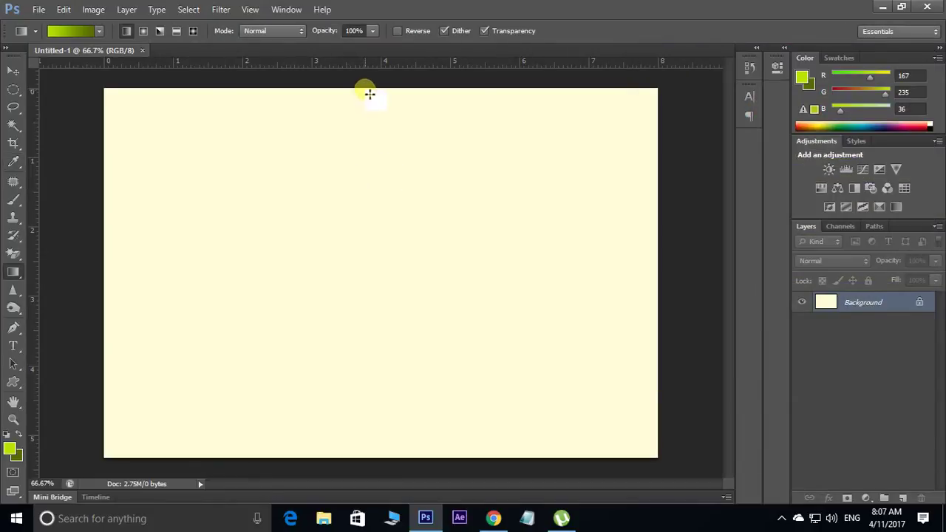
{"action": "left_click_drag", "start_coordinate": [366, 88], "coordinate": [383, 463]}
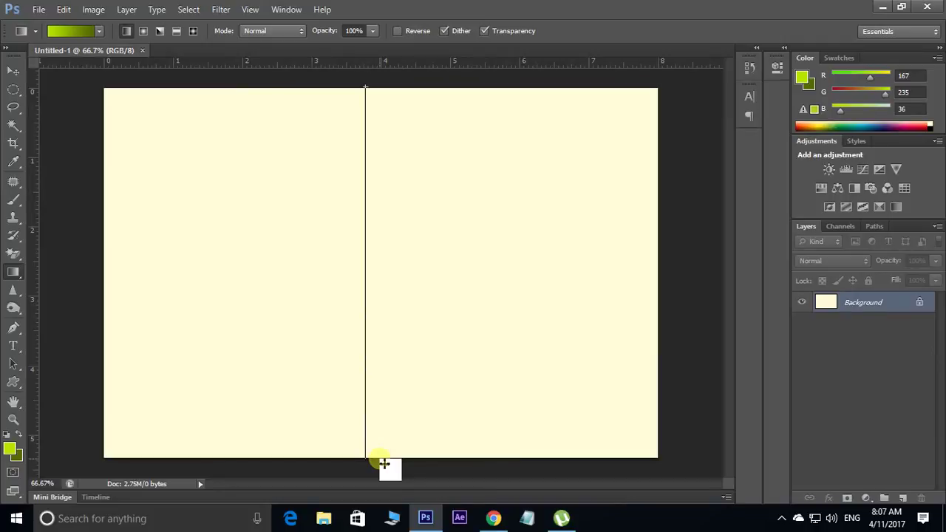
{"action": "left_click_drag", "start_coordinate": [383, 463], "coordinate": [382, 462]}
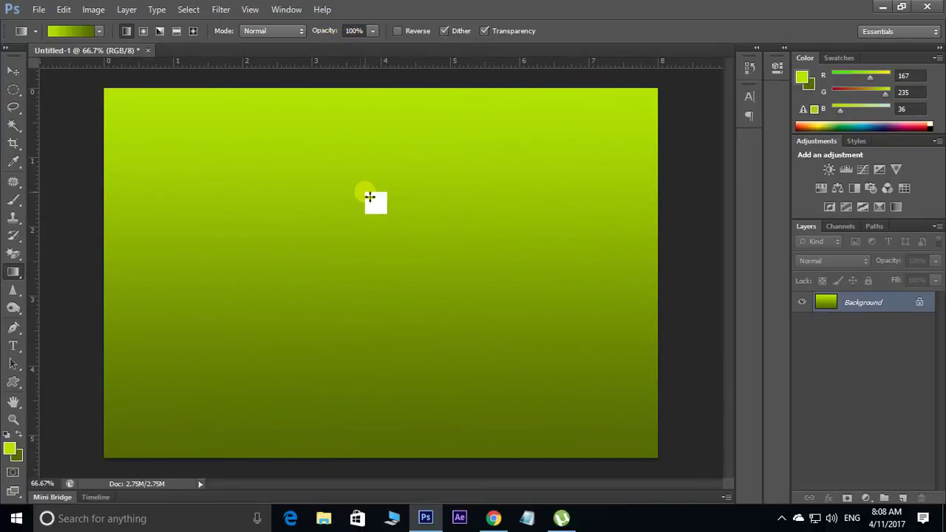
Apply a Square Wave filter: 5 generators, wavelength 50–51, amplitude 50–200.
{"action": "left_click", "coordinate": [222, 9]}
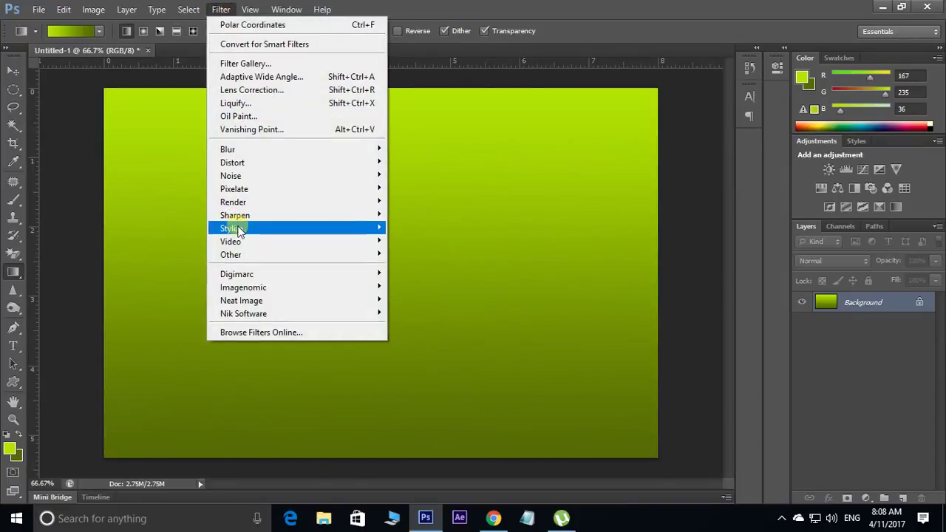
{"action": "mouse_move", "coordinate": [232, 163]}
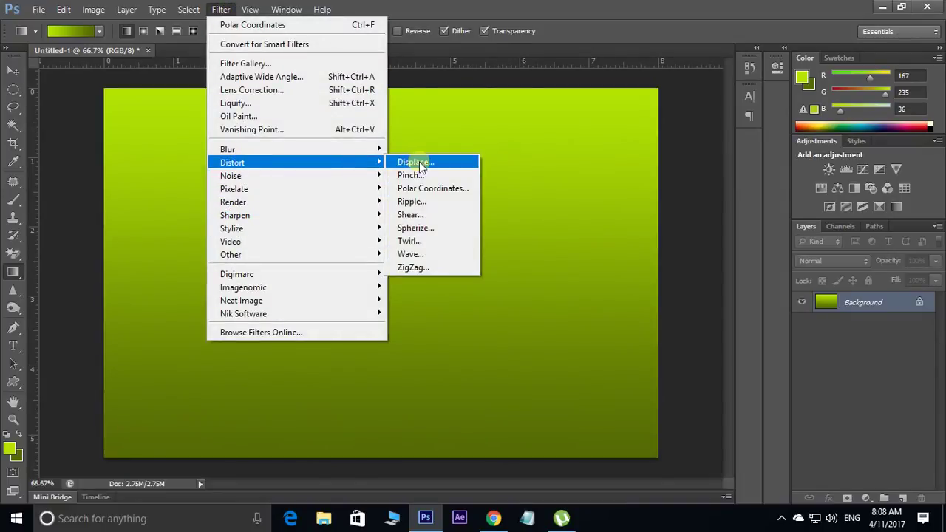
{"action": "left_click", "coordinate": [411, 254]}
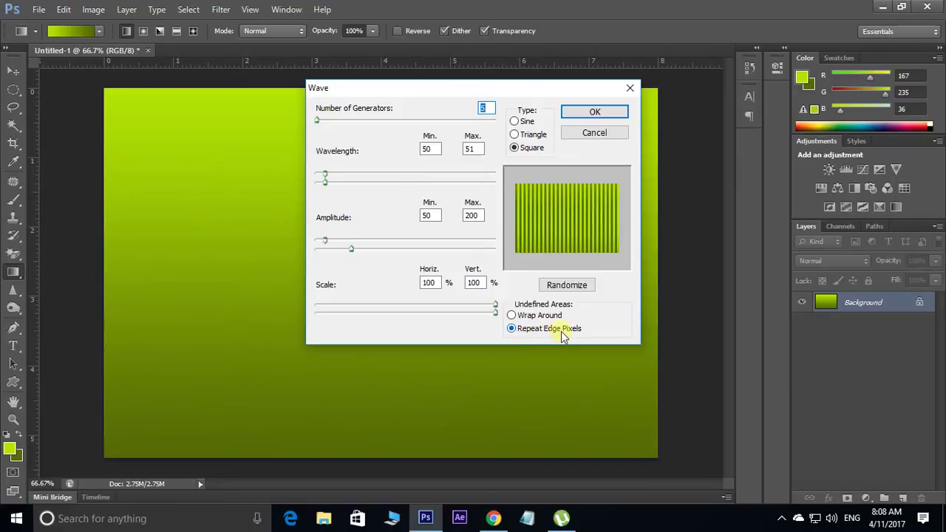
{"action": "left_click", "coordinate": [607, 113]}
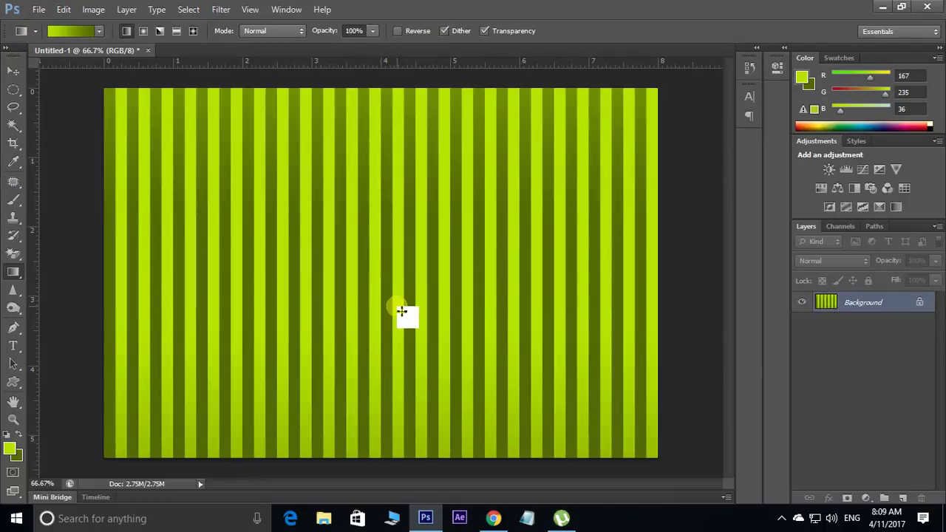
Apply the Polar Coordinates filter set to Rectangular to Polar.
{"action": "left_click", "coordinate": [220, 9]}
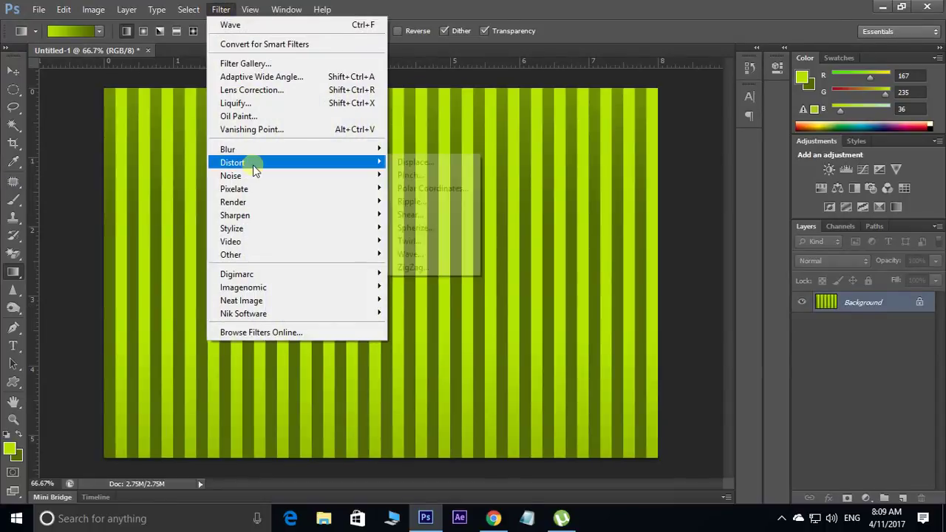
{"action": "mouse_move", "coordinate": [232, 162]}
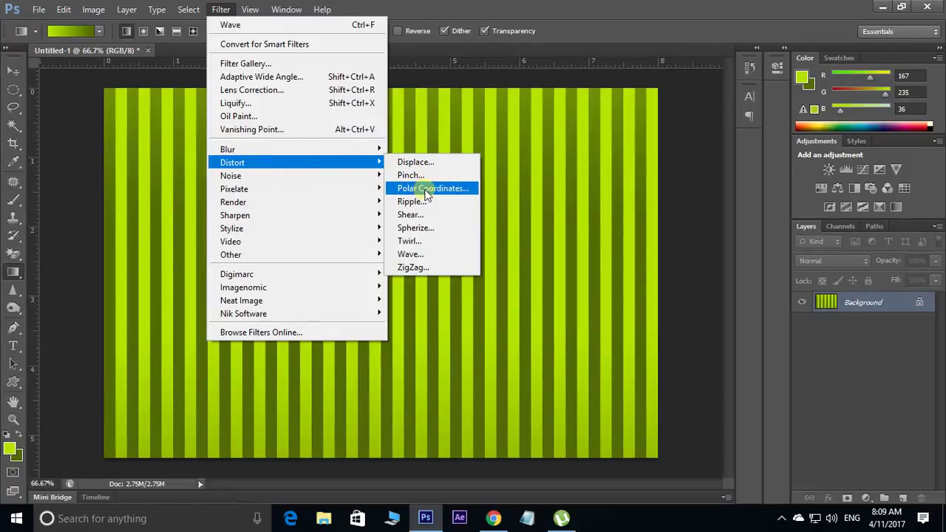
{"action": "left_click", "coordinate": [426, 189]}
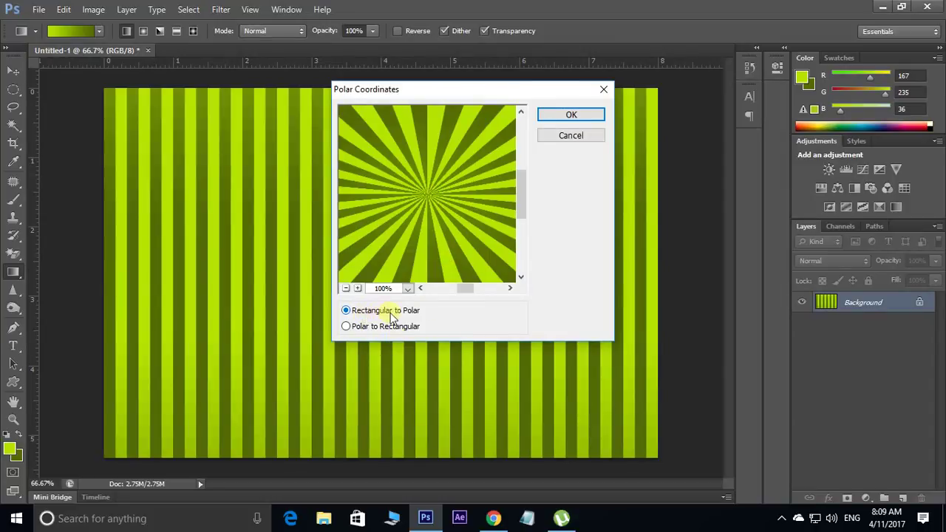
{"action": "left_click", "coordinate": [361, 327]}
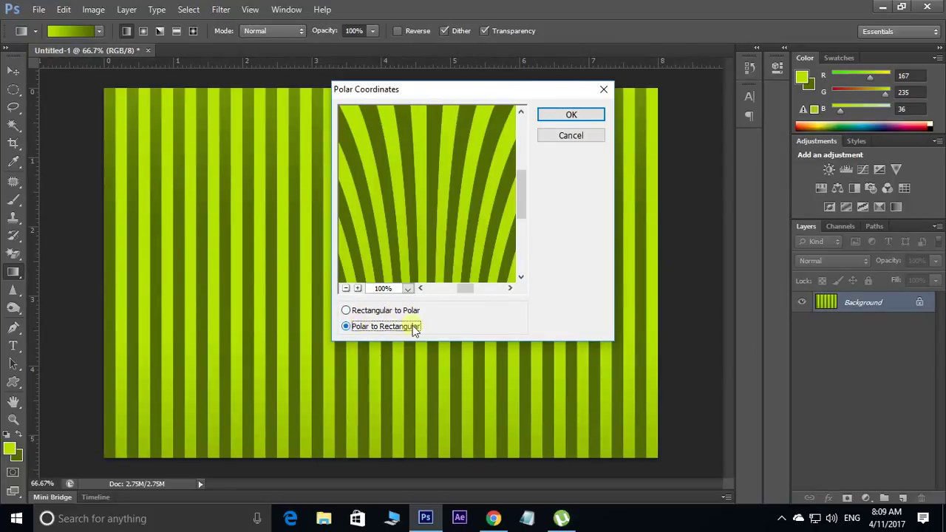
{"action": "left_click", "coordinate": [369, 312]}
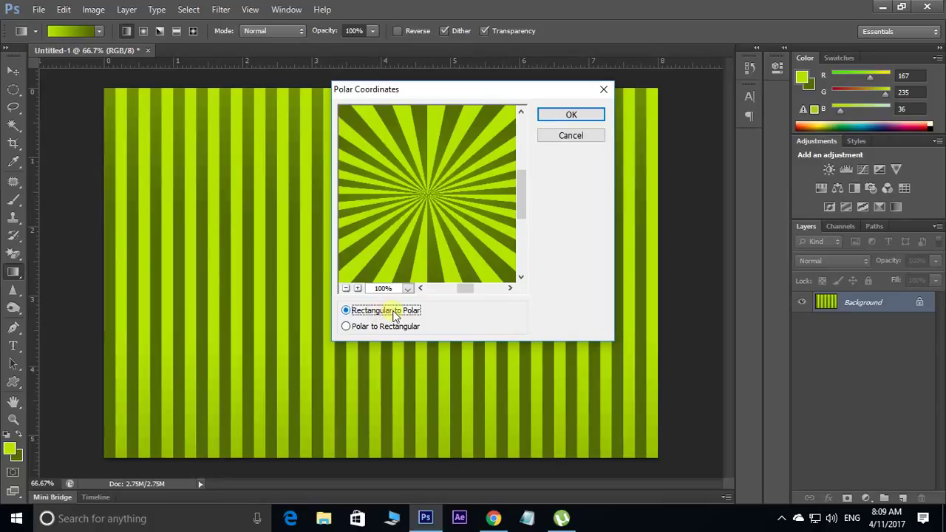
{"action": "left_click", "coordinate": [571, 114]}
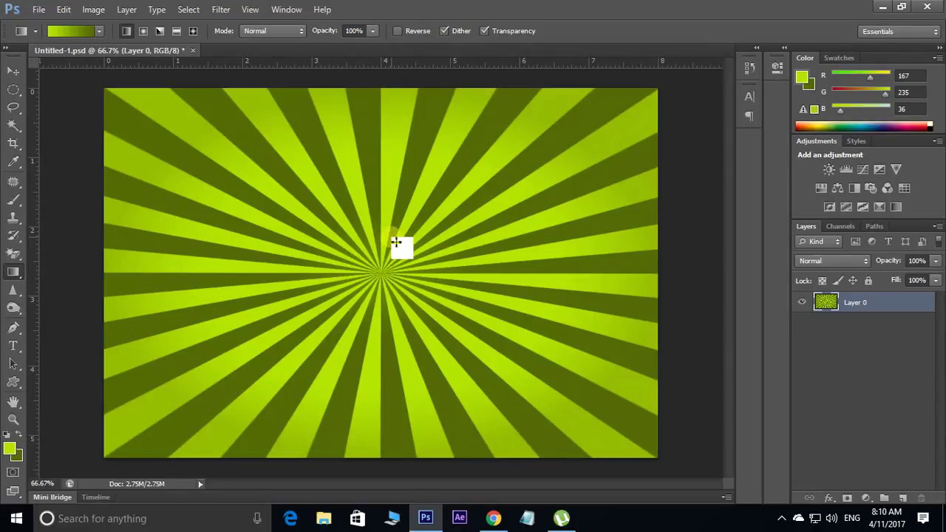
Add a Hue/Saturation adjustment layer with Colorize off and Hue set to +103.
{"action": "left_click", "coordinate": [877, 501]}
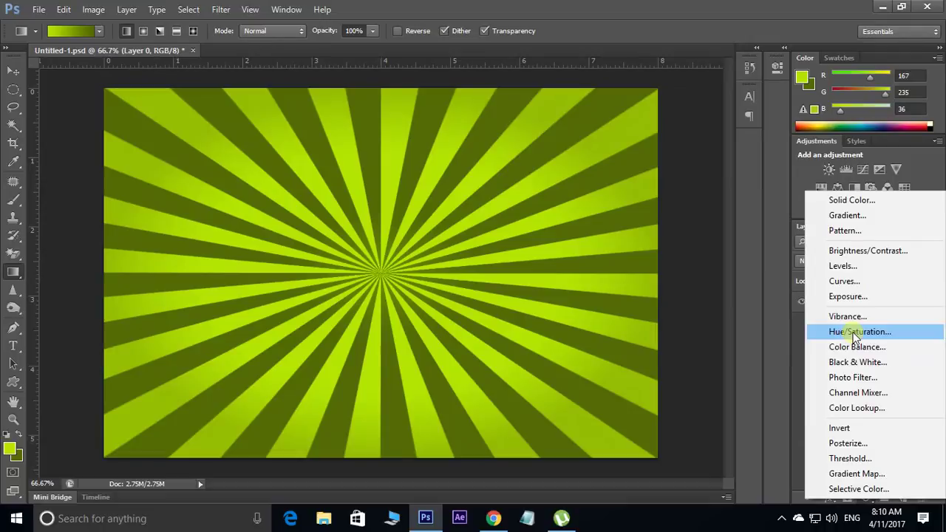
{"action": "left_click", "coordinate": [855, 334]}
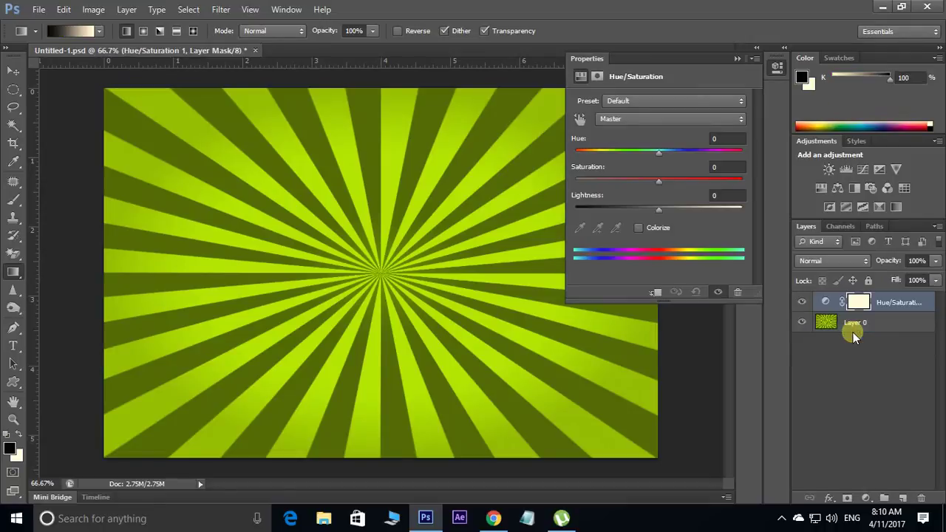
{"action": "left_click", "coordinate": [639, 228]}
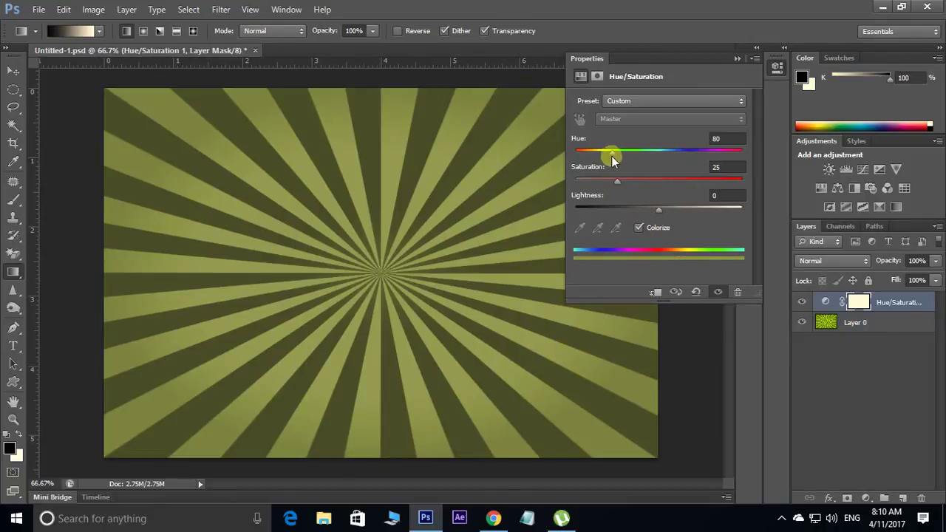
{"action": "left_click_drag", "start_coordinate": [611, 156], "coordinate": [679, 158]}
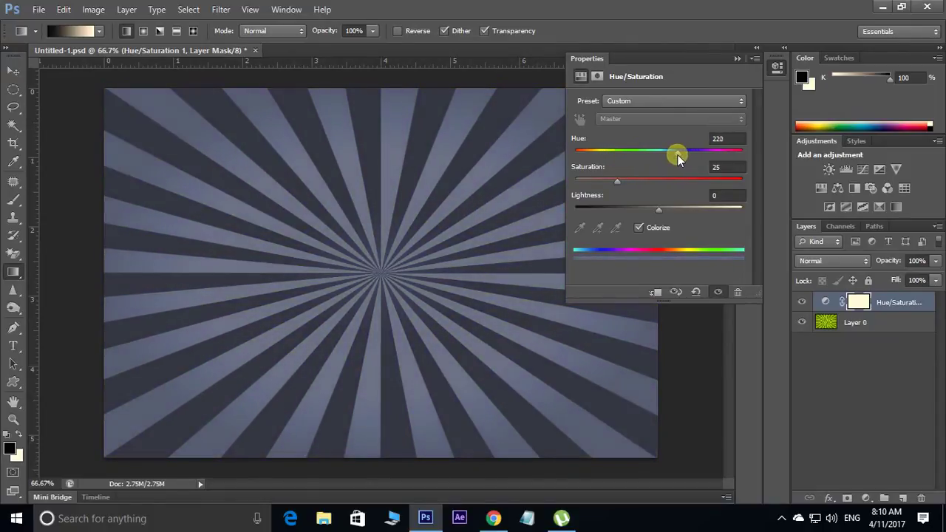
{"action": "left_click", "coordinate": [639, 228]}
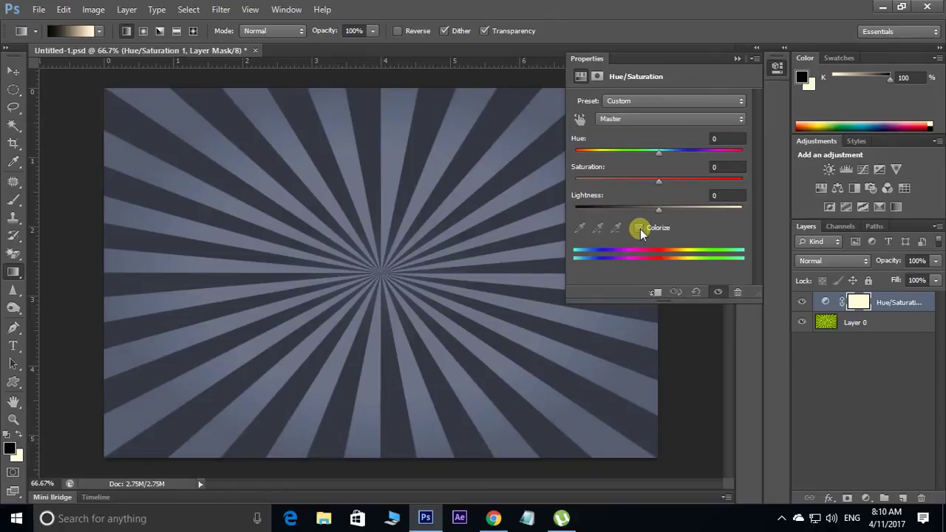
{"action": "mouse_move", "coordinate": [668, 150]}
{"action": "left_mouse_down"}
{"action": "mouse_move", "coordinate": [658, 164]}
{"action": "mouse_move", "coordinate": [611, 172]}
{"action": "mouse_move", "coordinate": [716, 159]}
{"action": "left_mouse_up"}
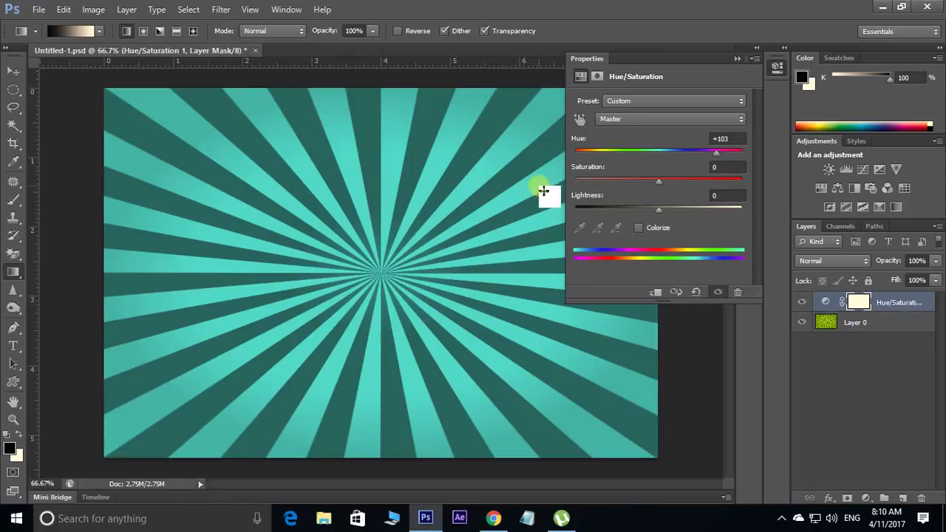
{"action": "left_click", "coordinate": [736, 58]}
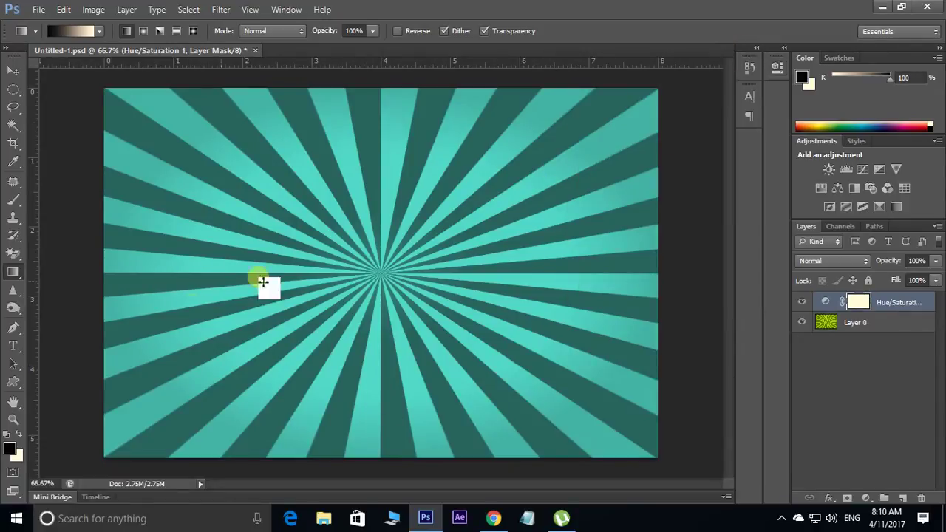
{"action": "left_click_drag", "start_coordinate": [263, 281], "coordinate": [380, 294]}
Open grunge_texture_grey_by_psd_fff.jpg and drag it into Untitled-1 as a new layer.
{"action": "key", "text": "ctrl+o"}
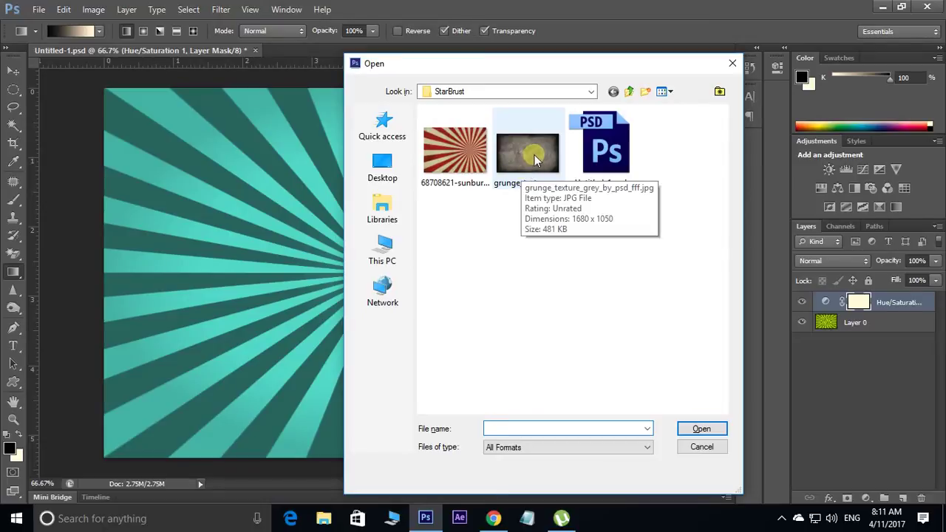
{"action": "left_click", "coordinate": [535, 159]}
{"action": "left_click", "coordinate": [709, 432]}
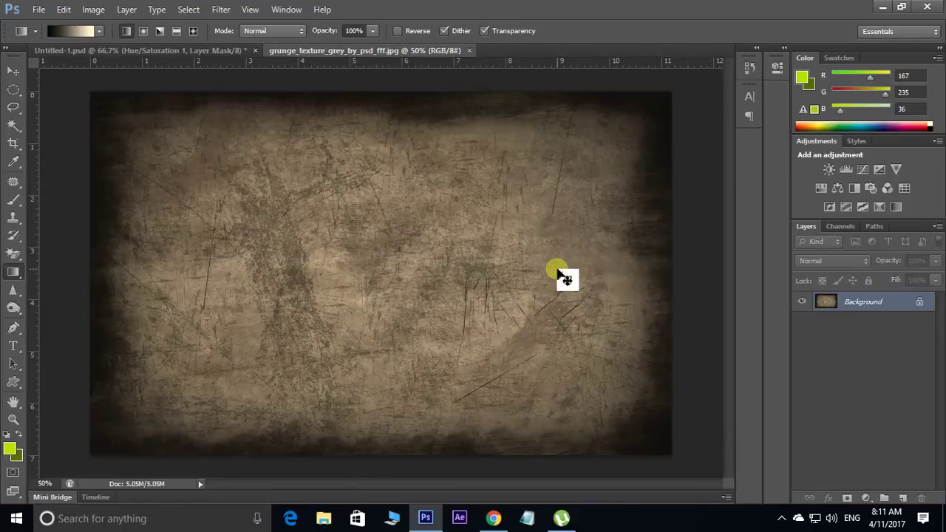
{"action": "key", "text": "ctrl+a"}
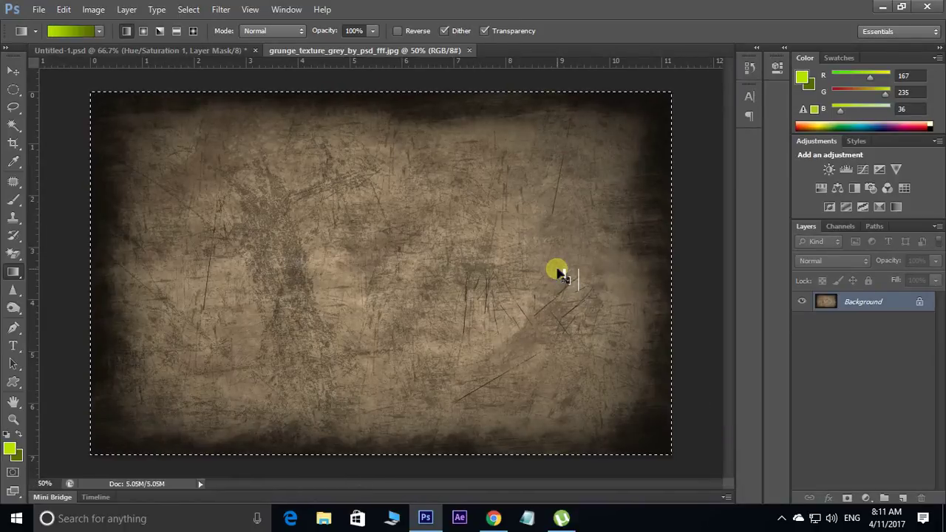
{"action": "left_click_drag", "start_coordinate": [562, 275], "coordinate": [318, 109]}
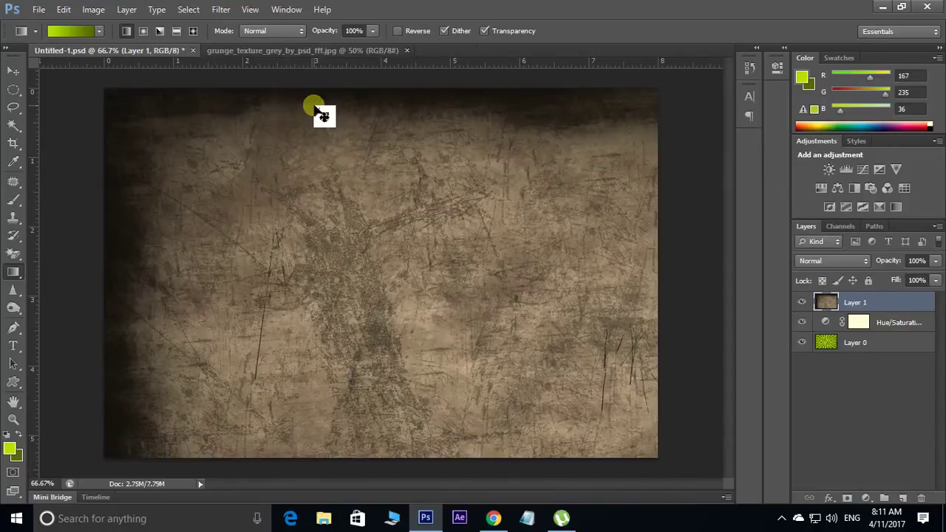
Free-transform the grunge layer to 100% so it covers the whole canvas.
{"action": "key", "text": "ctrl+t"}
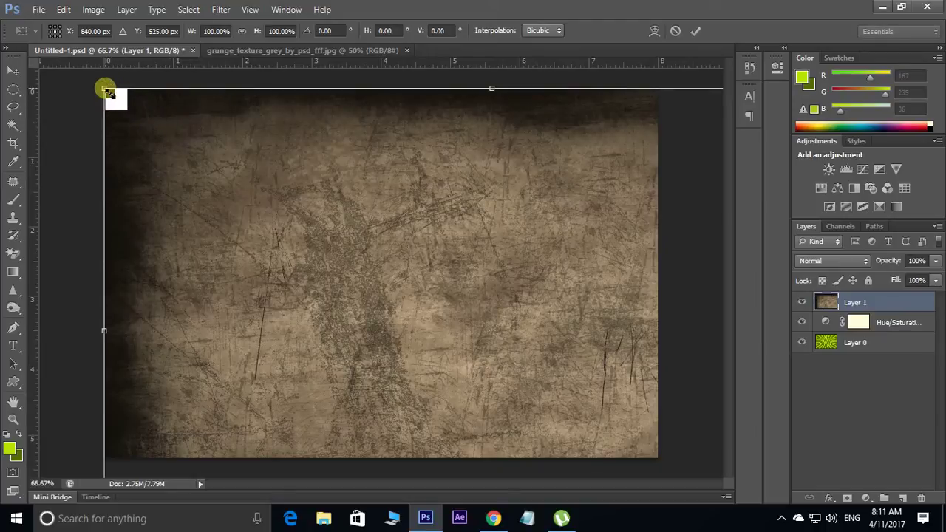
{"action": "left_click_drag", "start_coordinate": [104, 89], "coordinate": [284, 201]}
{"action": "left_click_drag", "start_coordinate": [421, 294], "coordinate": [373, 303]}
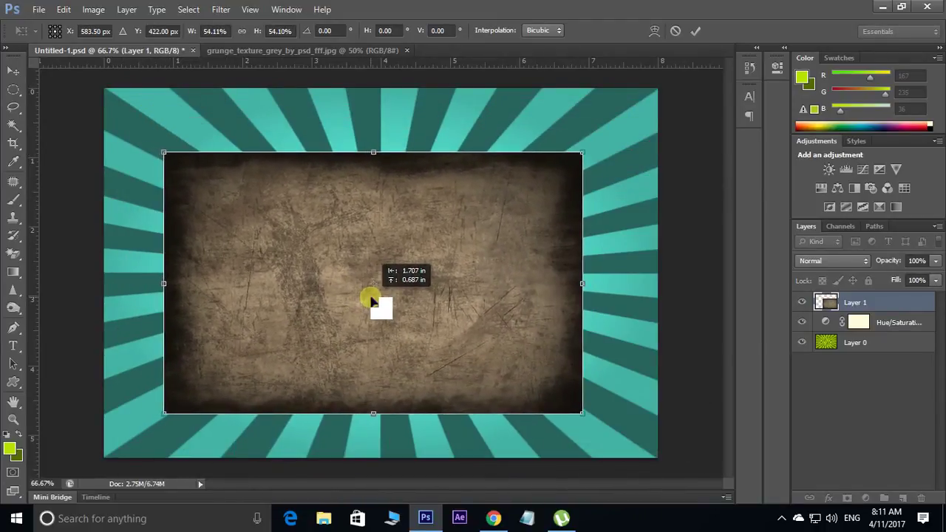
{"action": "left_click_drag", "start_coordinate": [584, 154], "coordinate": [637, 118]}
{"action": "mouse_move", "coordinate": [530, 210]}
{"action": "left_mouse_down"}
{"action": "mouse_move", "coordinate": [524, 239]}
{"action": "mouse_move", "coordinate": [541, 199]}
{"action": "left_mouse_up"}
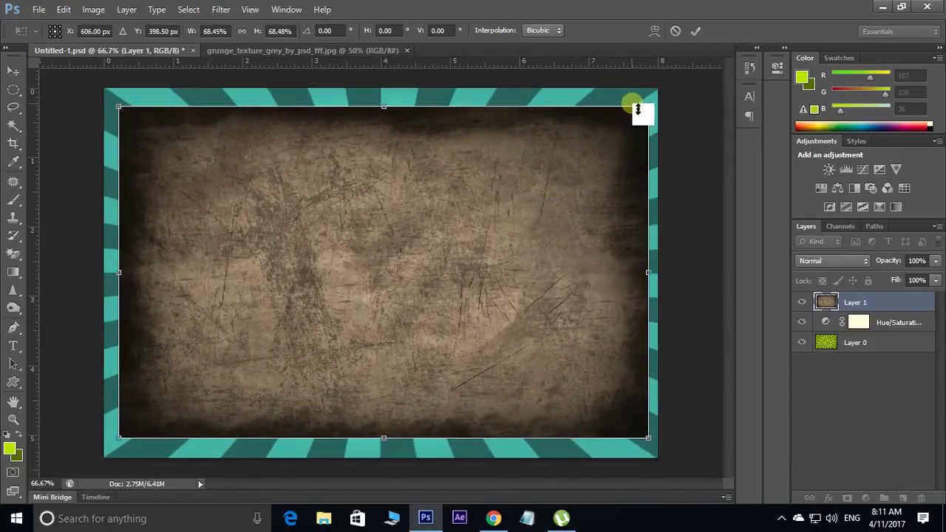
{"action": "mouse_move", "coordinate": [655, 96]}
{"action": "left_mouse_down"}
{"action": "mouse_move", "coordinate": [685, 84]}
{"action": "mouse_move", "coordinate": [676, 80]}
{"action": "mouse_move", "coordinate": [690, 83]}
{"action": "mouse_move", "coordinate": [684, 86]}
{"action": "left_mouse_up"}
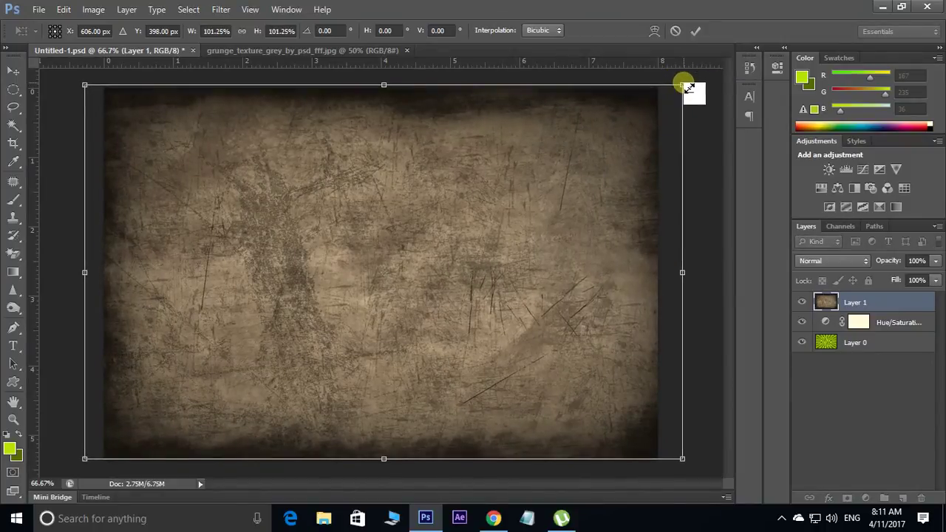
{"action": "key", "text": "Return"}
{"action": "key", "text": "g"}
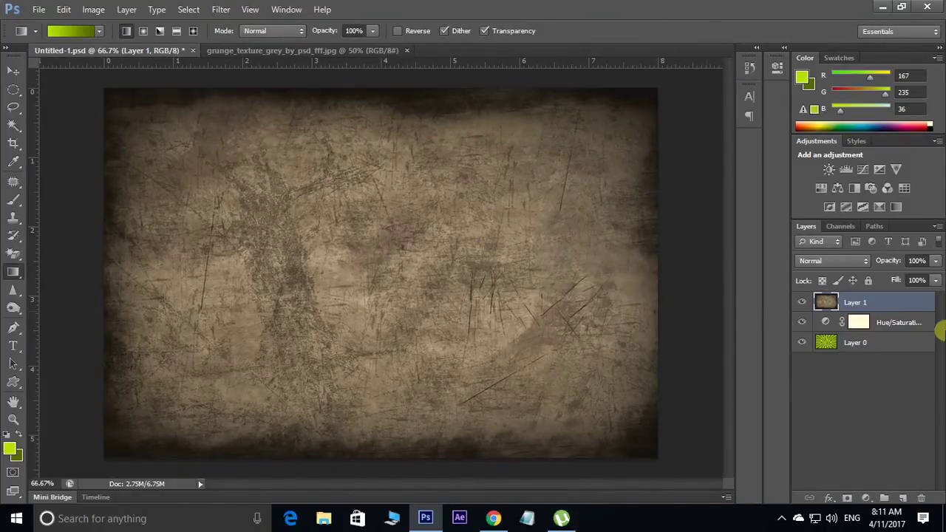
Set Layer 1 to Multiply, hide it and Hue/Saturation, and select Layer 0.
{"action": "left_click", "coordinate": [840, 264]}
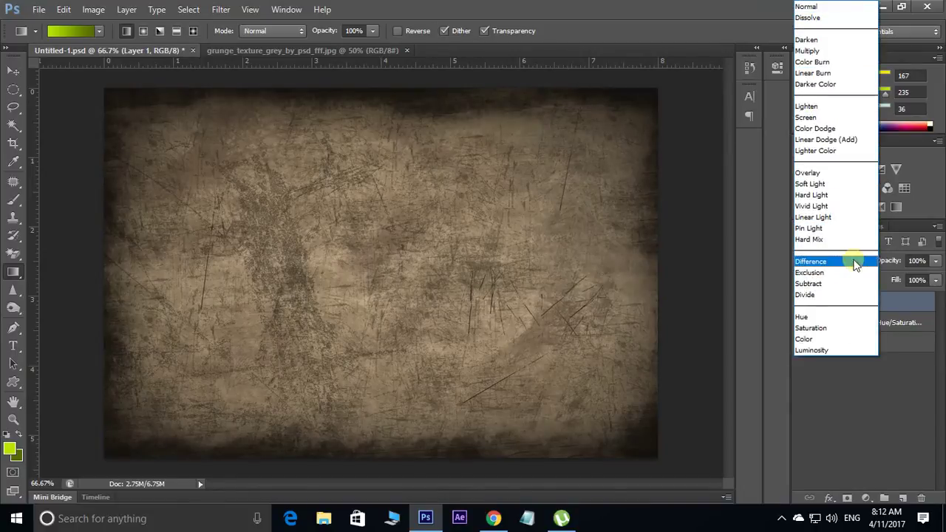
{"action": "left_click", "coordinate": [803, 51]}
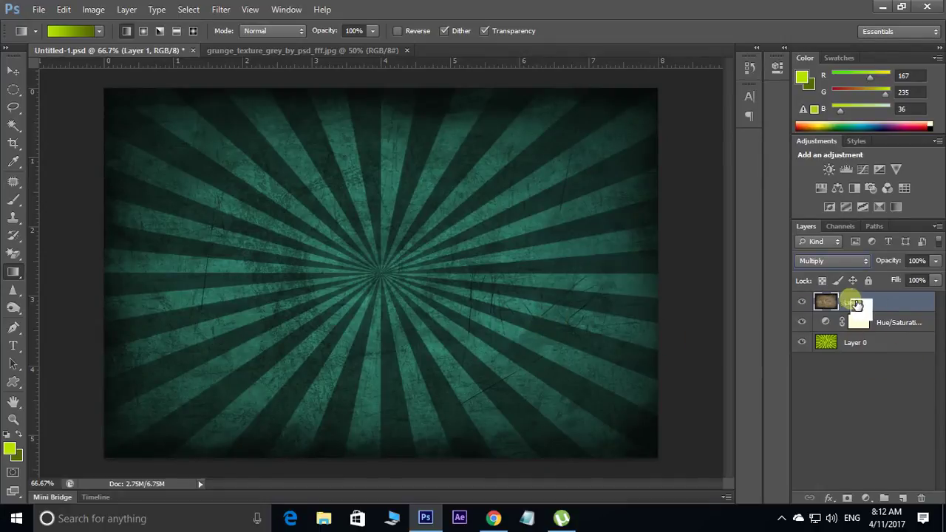
{"action": "left_click", "coordinate": [804, 303]}
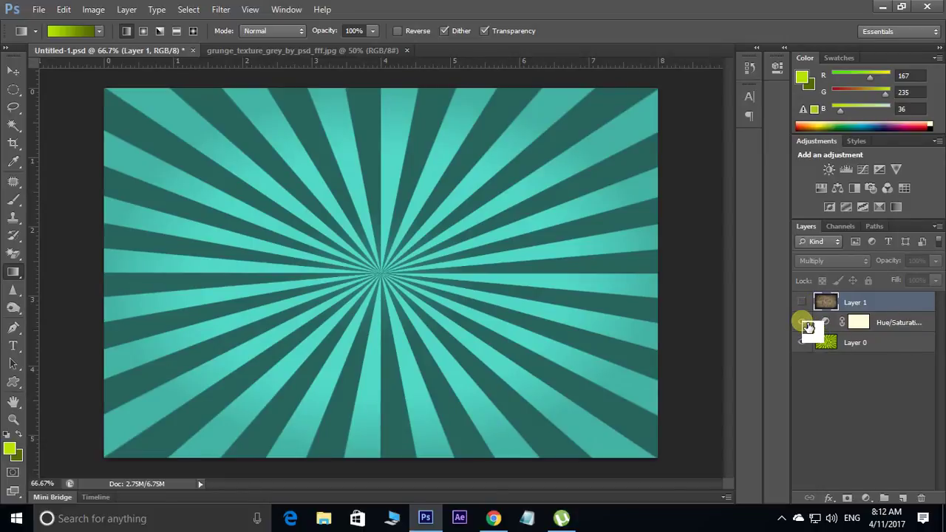
{"action": "left_click", "coordinate": [803, 323]}
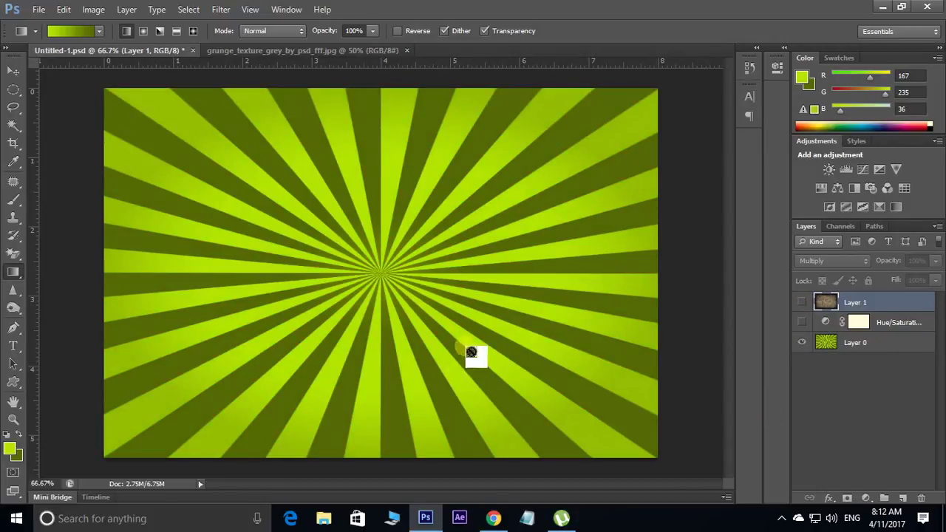
{"action": "left_click", "coordinate": [841, 347]}
{"action": "mouse_move", "coordinate": [841, 349]}
{"action": "left_mouse_down"}
{"action": "mouse_move", "coordinate": [485, 282]}
{"action": "mouse_move", "coordinate": [233, 17]}
{"action": "left_mouse_up"}
Apply a Twirl distortion at angle 36 to the yellow-green rays, settling down from stronger angles.
{"action": "left_click", "coordinate": [224, 12]}
{"action": "mouse_move", "coordinate": [232, 162]}
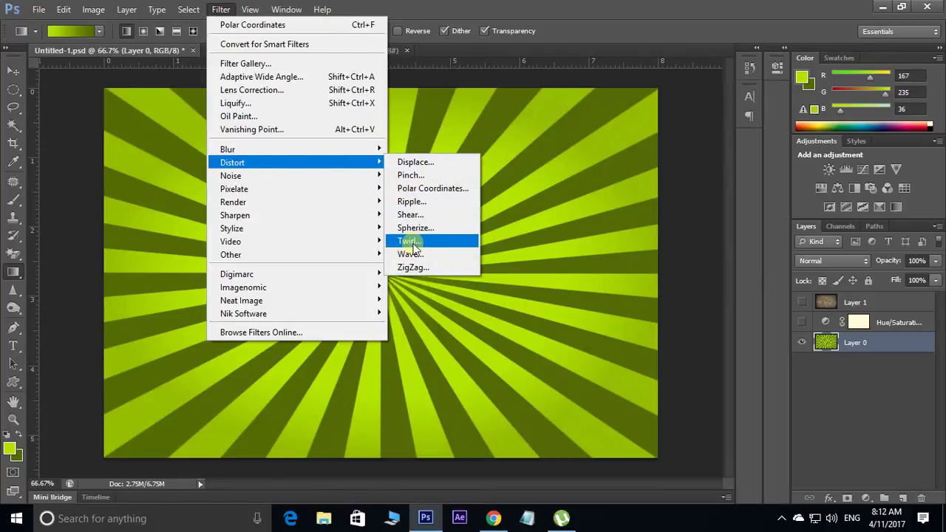
{"action": "left_click", "coordinate": [409, 241]}
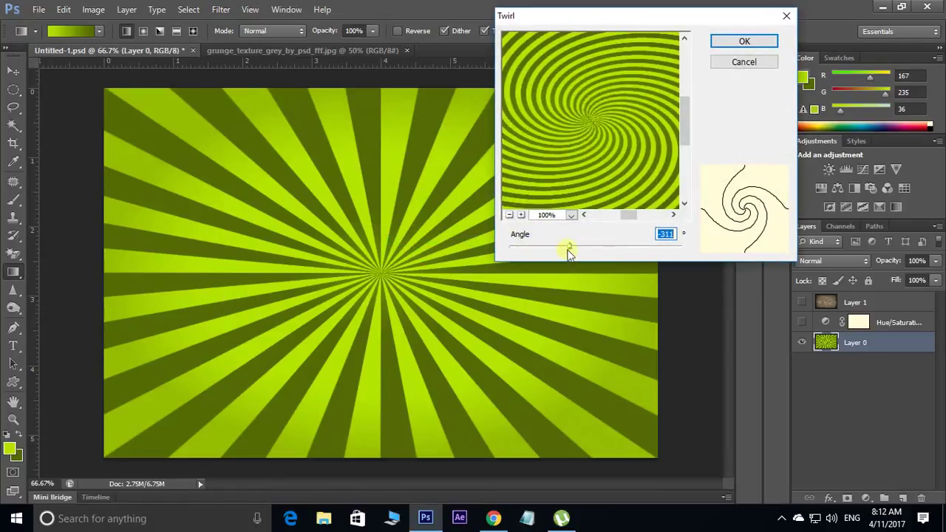
{"action": "mouse_move", "coordinate": [568, 247]}
{"action": "left_mouse_down"}
{"action": "mouse_move", "coordinate": [549, 251]}
{"action": "mouse_move", "coordinate": [605, 252]}
{"action": "left_mouse_up"}
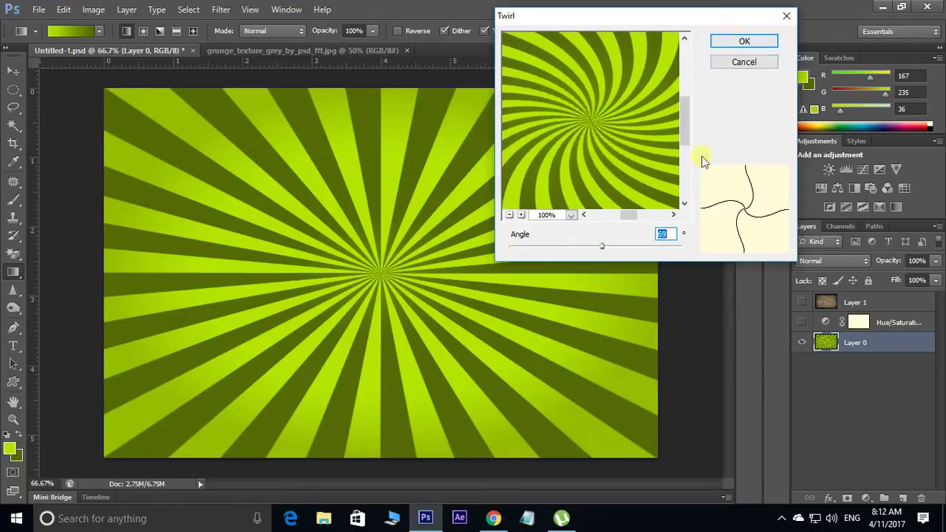
{"action": "mouse_move", "coordinate": [602, 251]}
{"action": "left_mouse_down"}
{"action": "mouse_move", "coordinate": [589, 250]}
{"action": "mouse_move", "coordinate": [600, 248]}
{"action": "left_mouse_up"}
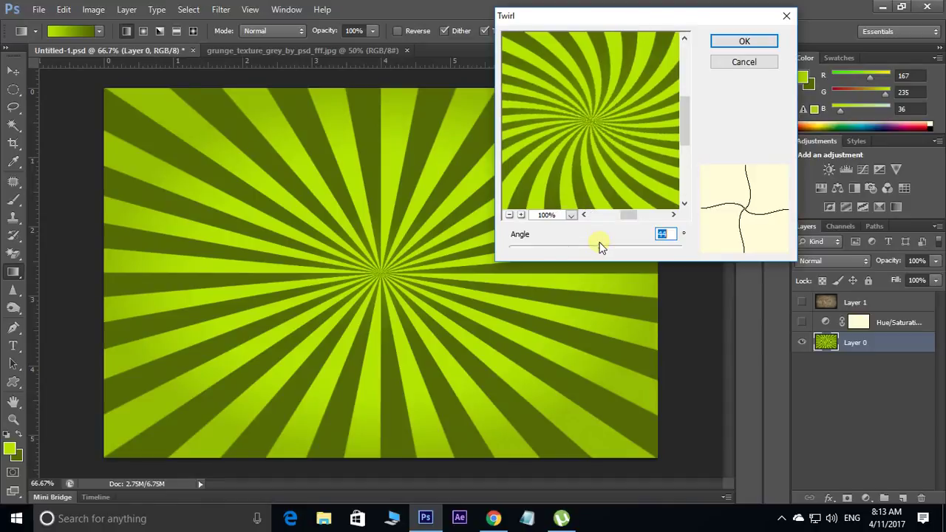
{"action": "left_click_drag", "start_coordinate": [600, 248], "coordinate": [599, 248]}
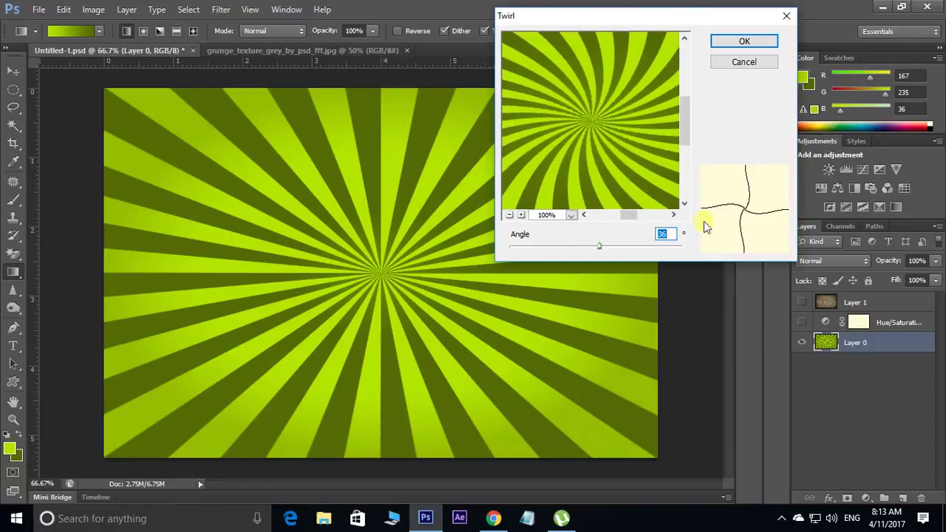
{"action": "left_click", "coordinate": [771, 44]}
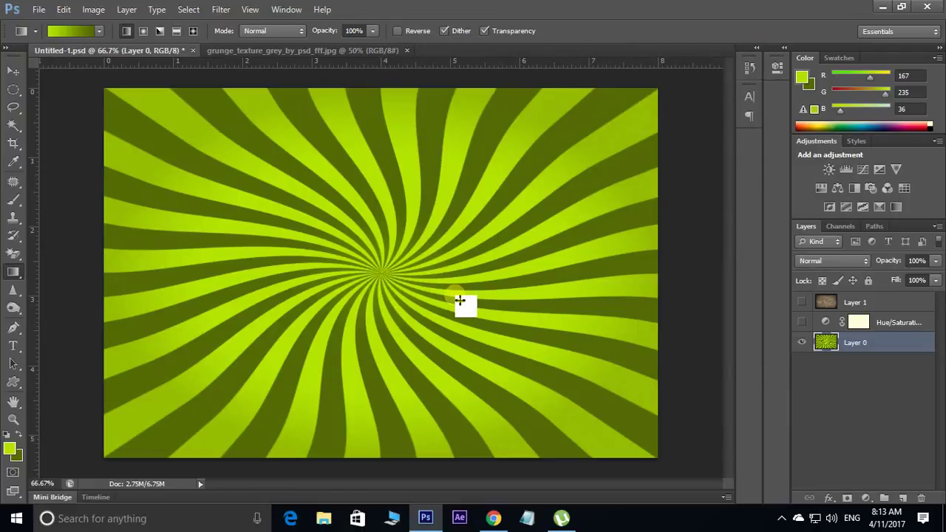
Zoom to 100% and pan around to inspect the swirled green rays up close.
{"action": "key", "text": "ctrl+plus"}
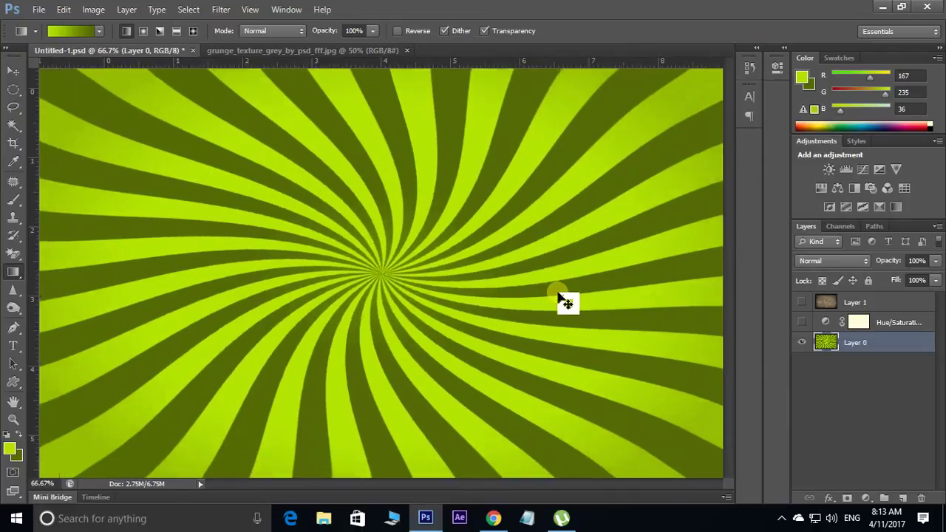
{"action": "left_click_drag", "start_coordinate": [467, 287], "coordinate": [472, 387]}
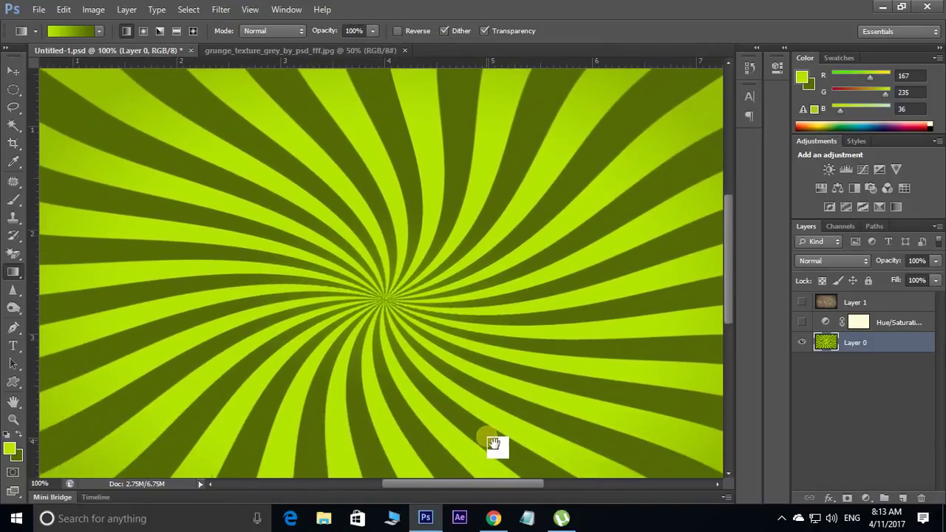
{"action": "left_click_drag", "start_coordinate": [490, 439], "coordinate": [493, 385]}
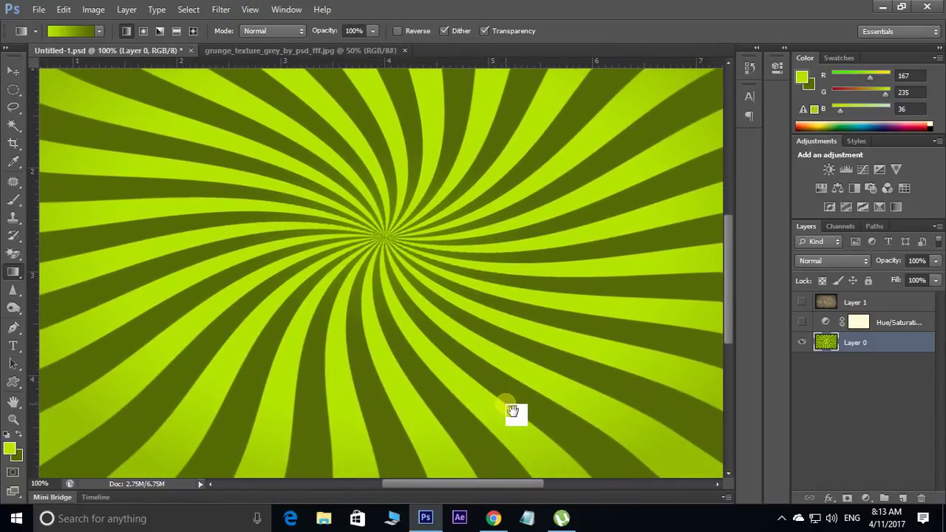
Step backward and forward through undo history to compare twirl amounts on the rays.
{"action": "key", "text": "ctrl+z"}
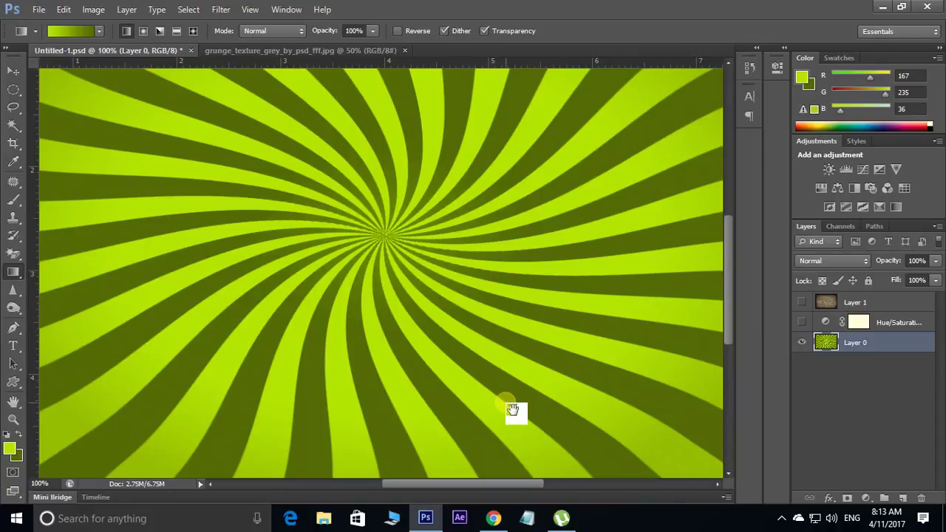
{"action": "key", "text": "ctrl+alt+z"}
{"action": "key", "text": "ctrl+alt+z"}
{"action": "key", "text": "ctrl+z"}
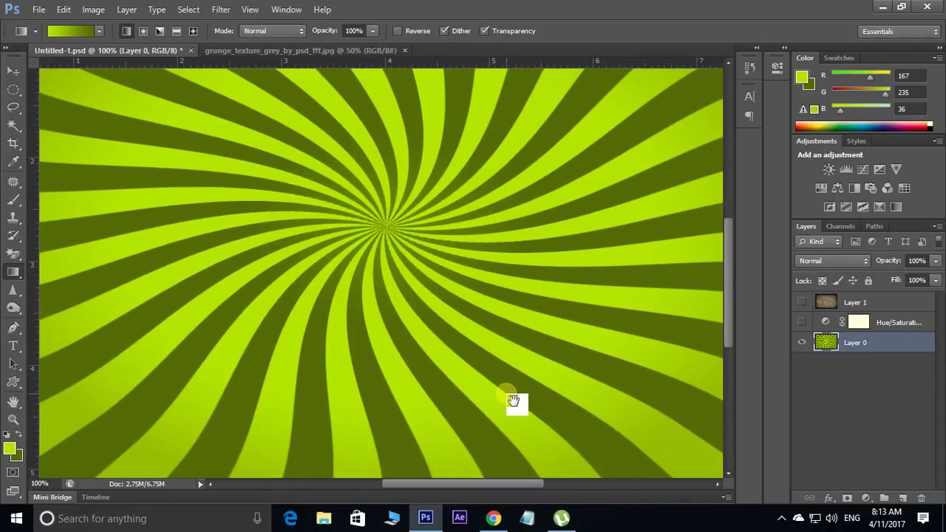
{"action": "left_click_drag", "start_coordinate": [514, 401], "coordinate": [522, 422]}
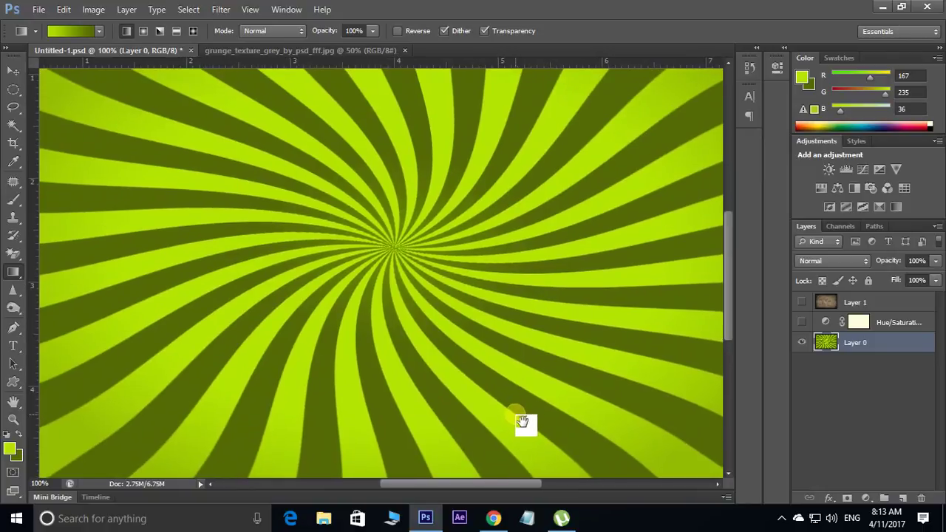